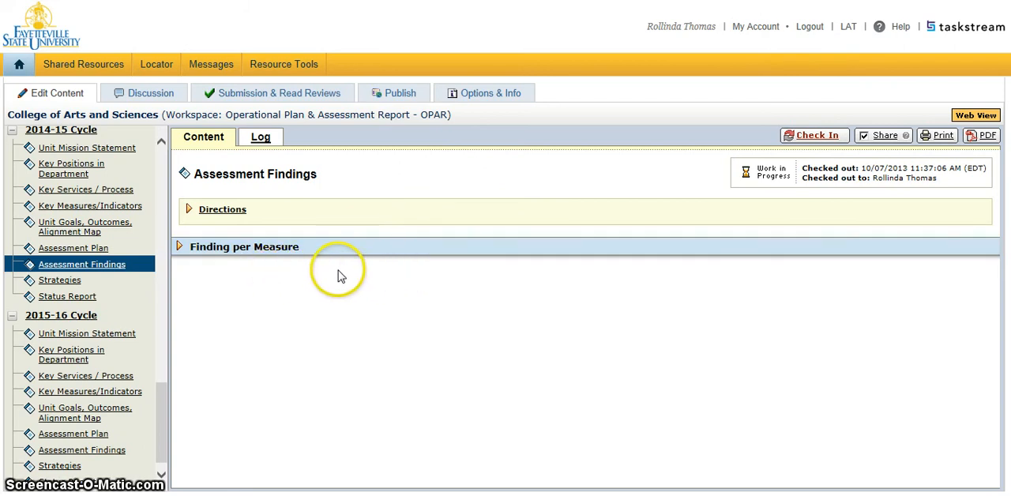
# Step: Expand the Finding per Measure section and start adding findings for the Program Assessment Matrix measure under Academic Quality
pyautogui.click(302, 250)
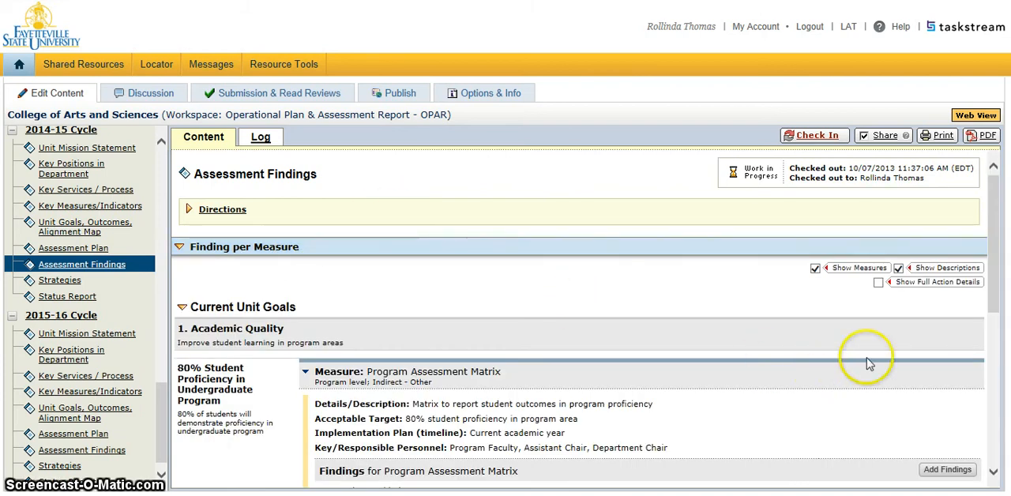
pyautogui.moveTo(994, 304); pyautogui.dragTo(1001, 350)
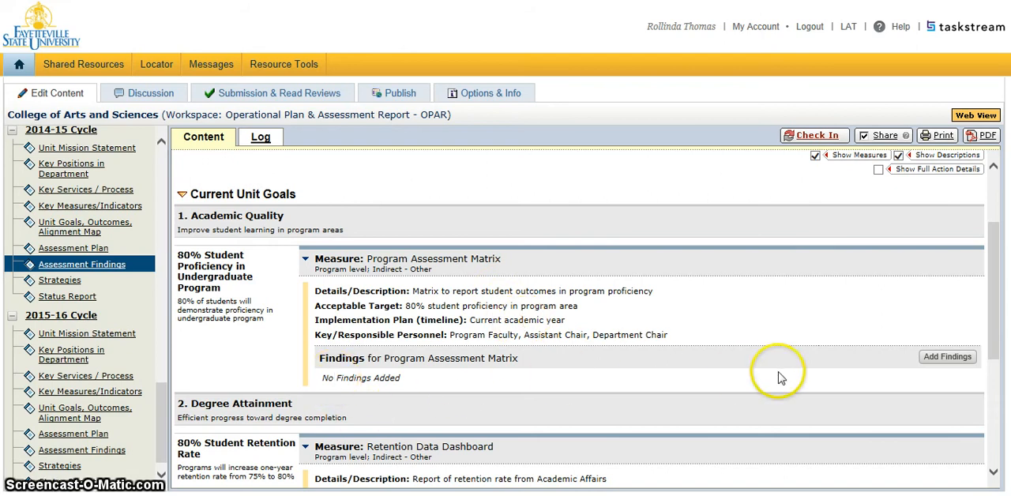
pyautogui.click(948, 365)
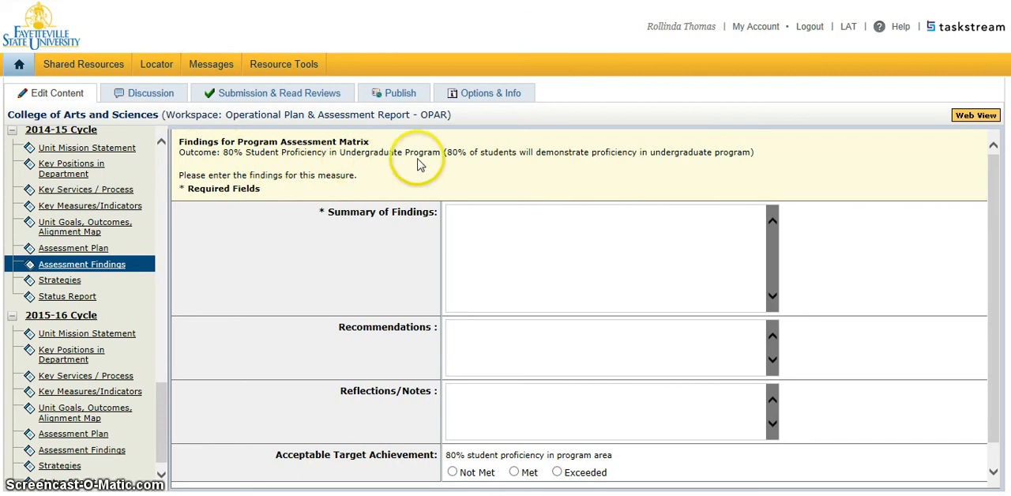
# Step: Enter "84% of students demonstrated proficiency as measured by an exit exam" as the Summary of Findings
pyautogui.click(466, 235)
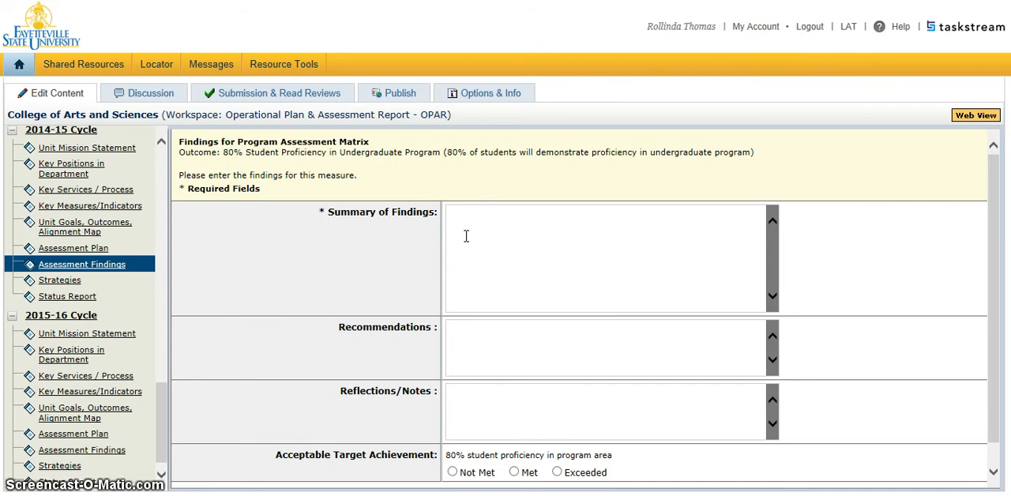
pyautogui.write('84')
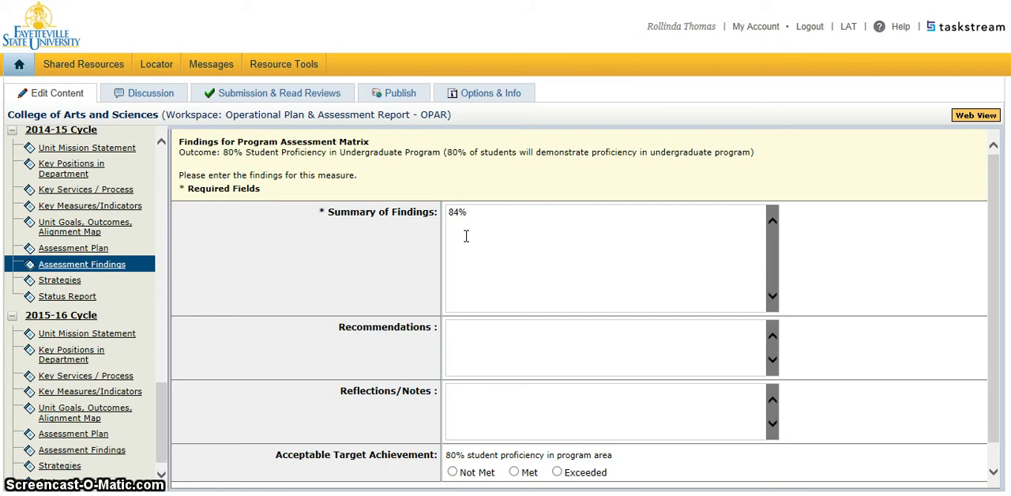
pyautogui.write('% ')
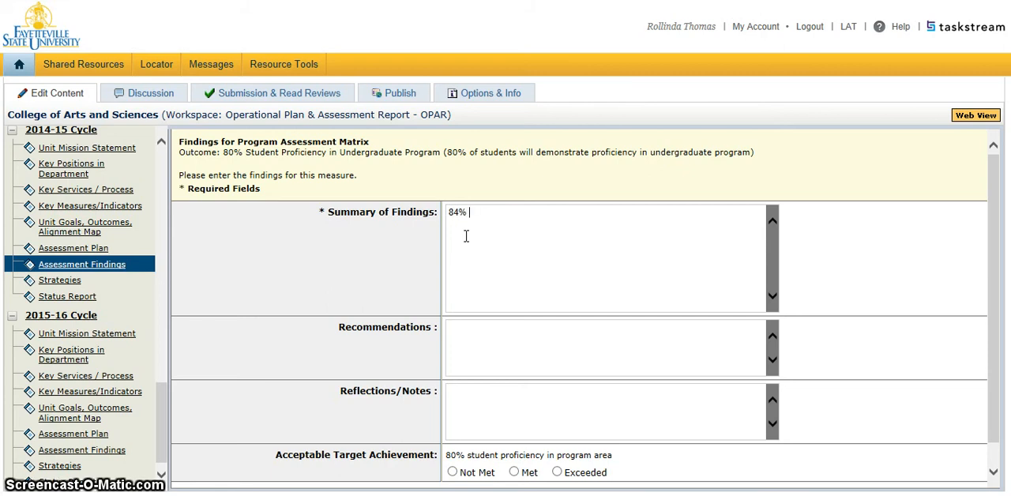
pyautogui.write('of students ')
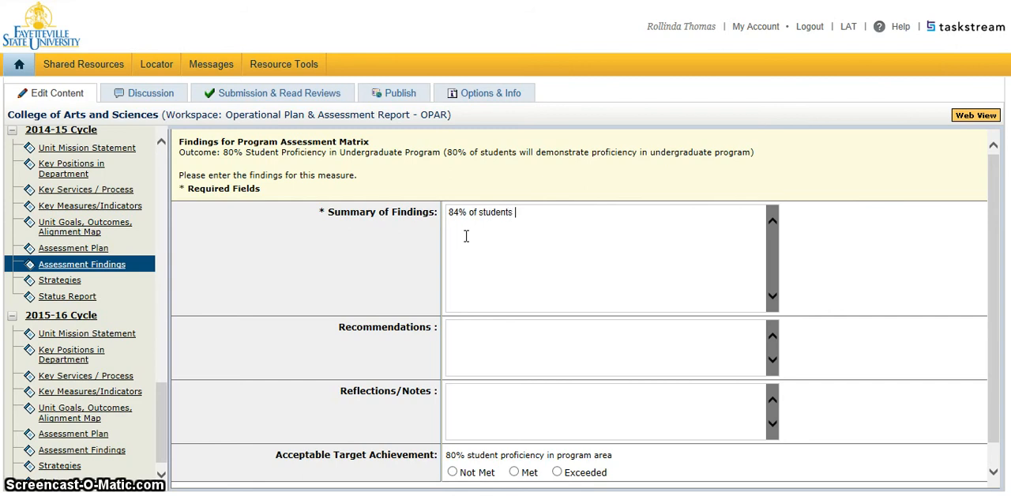
pyautogui.write('demonstrat')
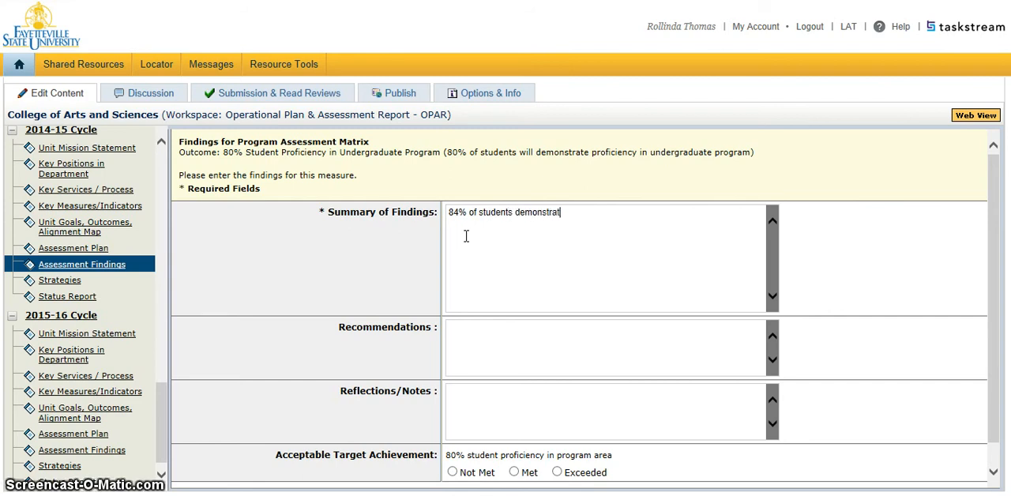
pyautogui.write('ed profi')
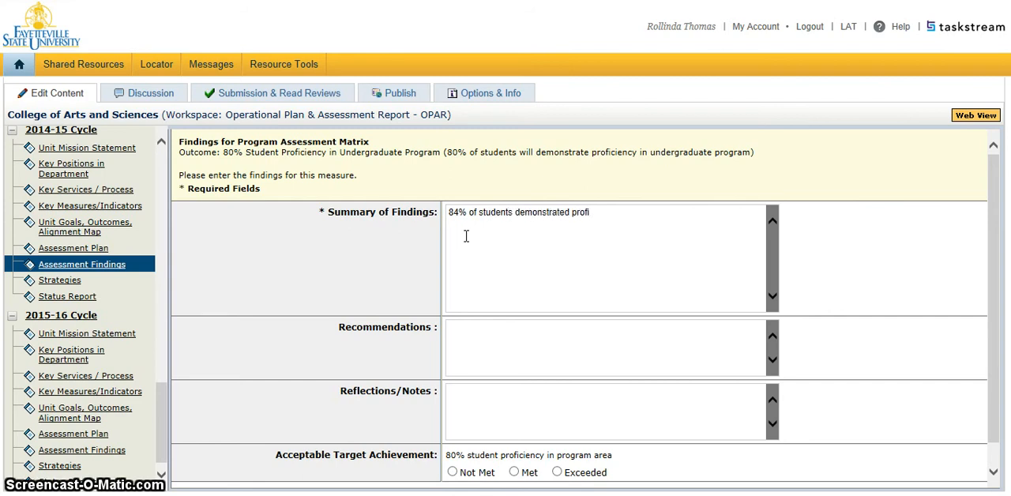
pyautogui.write('ciency as measured by an exi')
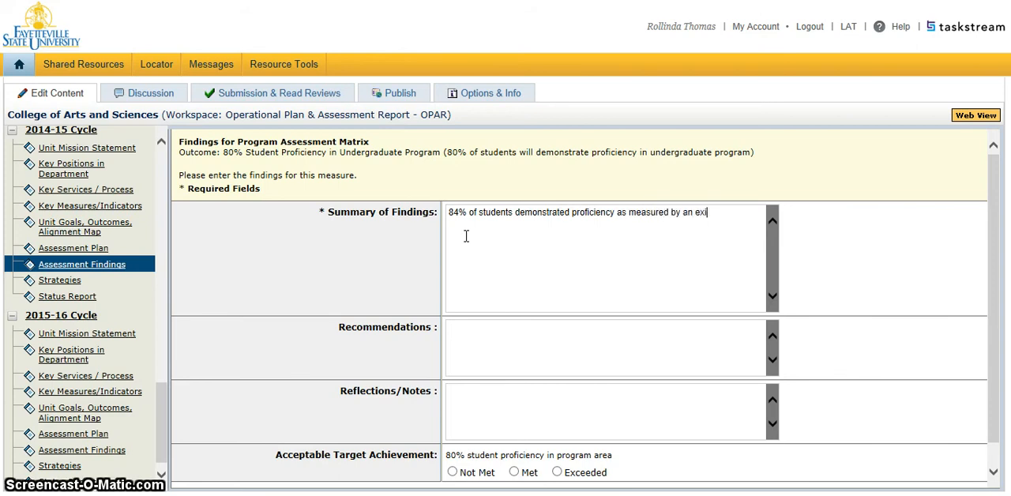
pyautogui.write('t exam')
# Step: Enter "Continue instructional strategies and raise expectations on capstone course rubric" as the Recommendations
pyautogui.press('Tab')
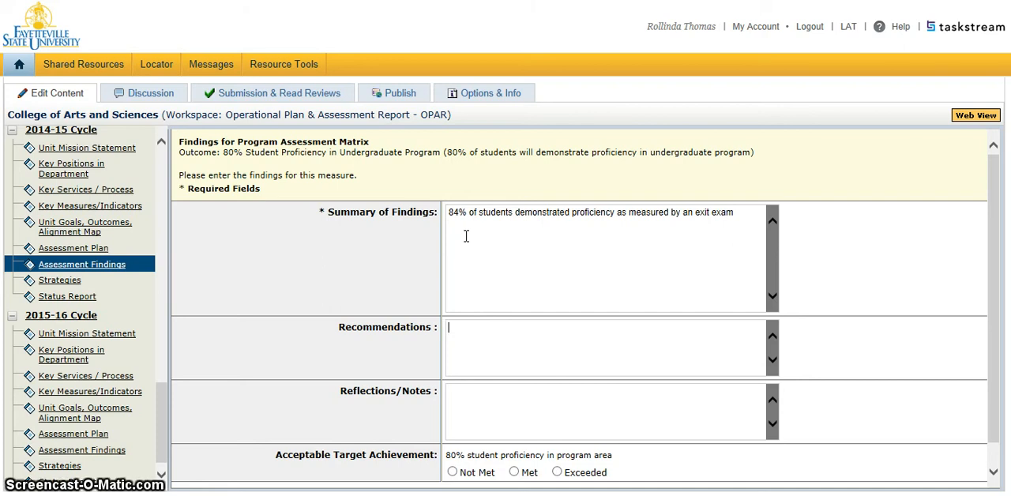
pyautogui.write('Continue')
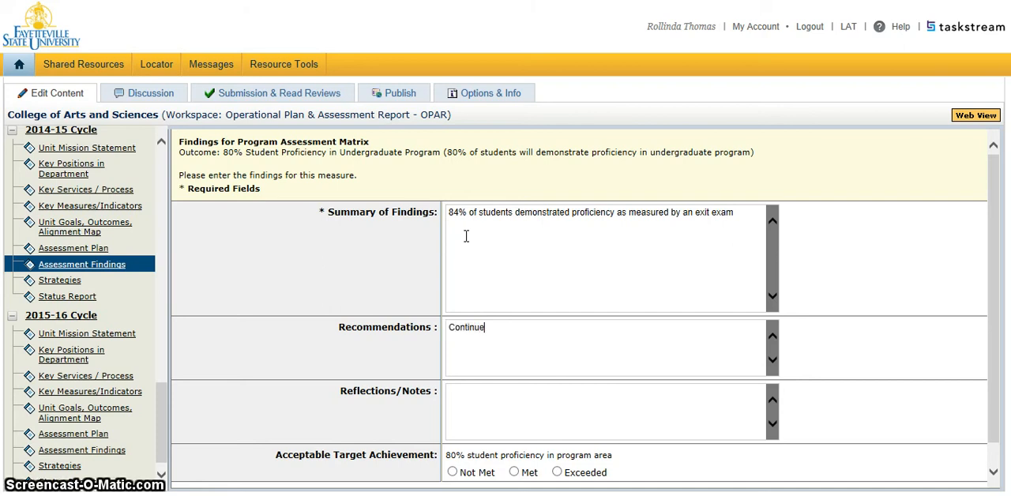
pyautogui.write(' instruction')
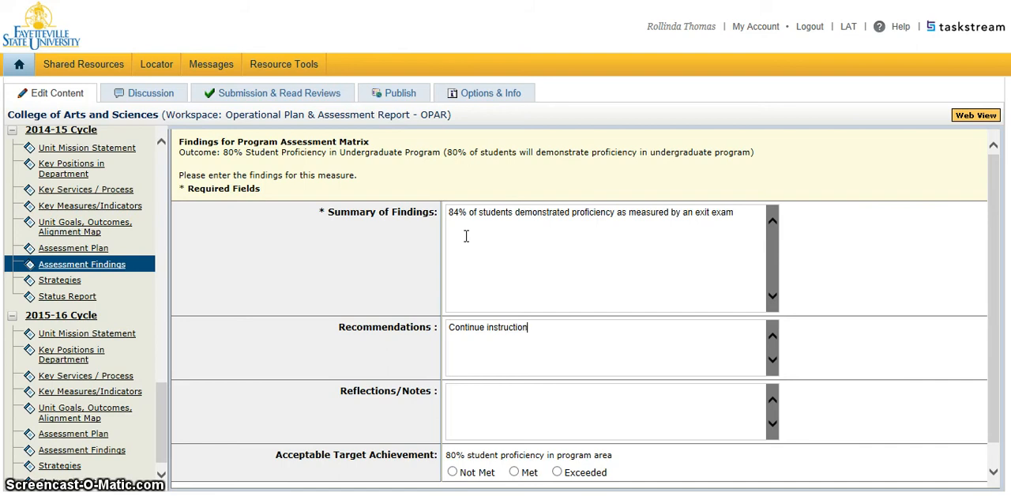
pyautogui.write('al strategies')
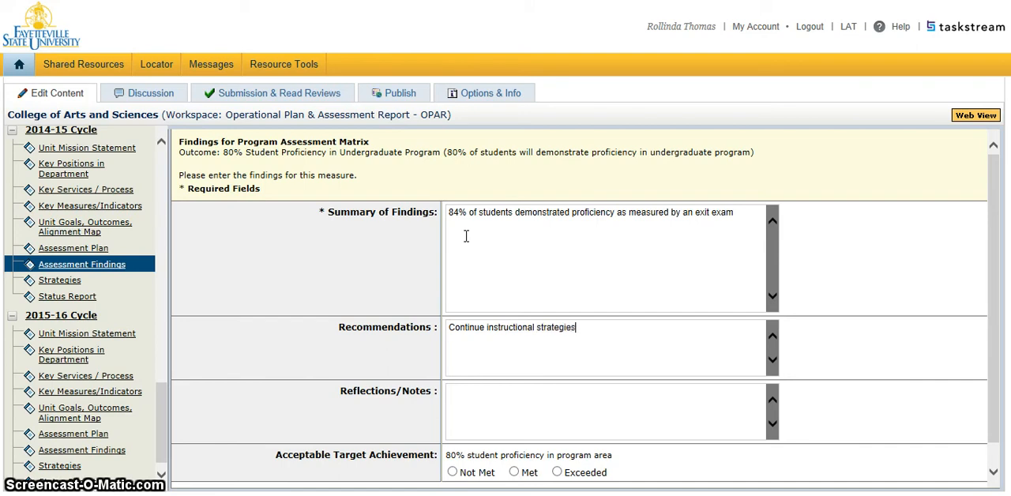
pyautogui.write(' and ')
pyautogui.write('rasie')
pyautogui.press('BackSpace')
pyautogui.press('BackSpace')
pyautogui.press('BackSpace')
pyautogui.write('i')
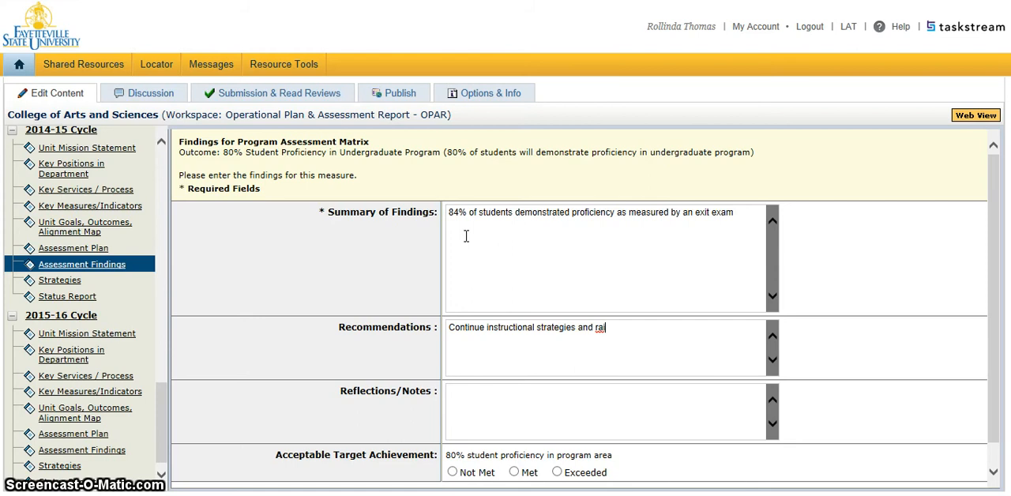
pyautogui.write('se expec')
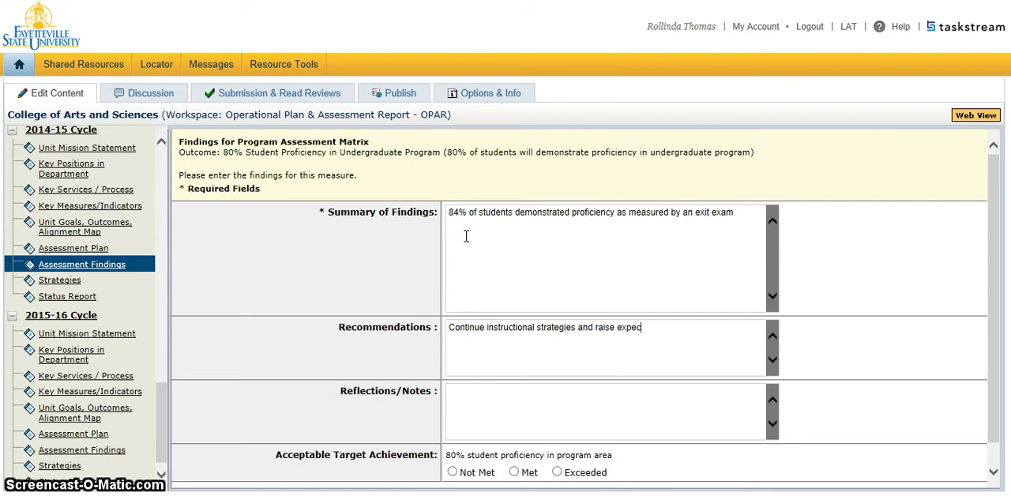
pyautogui.write('tations on ')
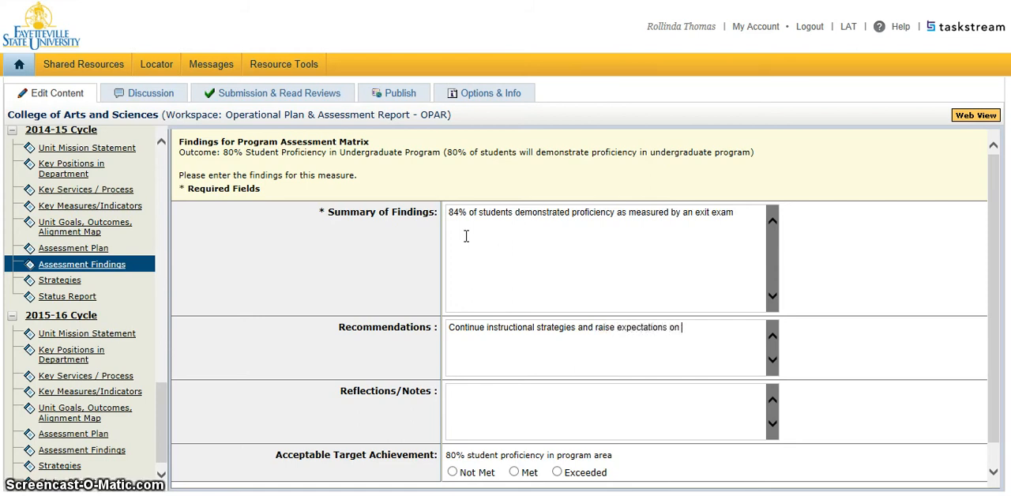
pyautogui.write('capstone ')
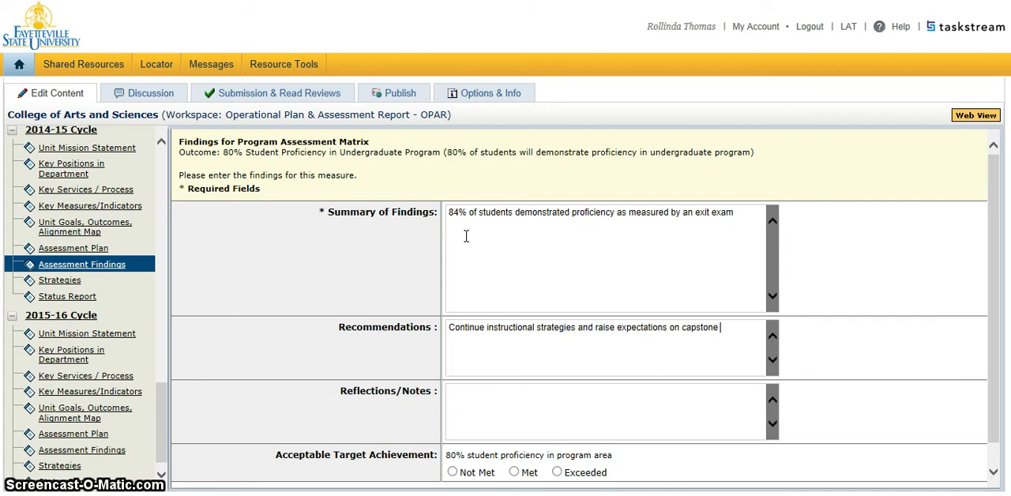
pyautogui.write('course rubric')
# Step: Enter "Instructional strategy appeared to be successful. We will continue to use and improve the strategy." as the Reflections/Notes
pyautogui.press('Tab')
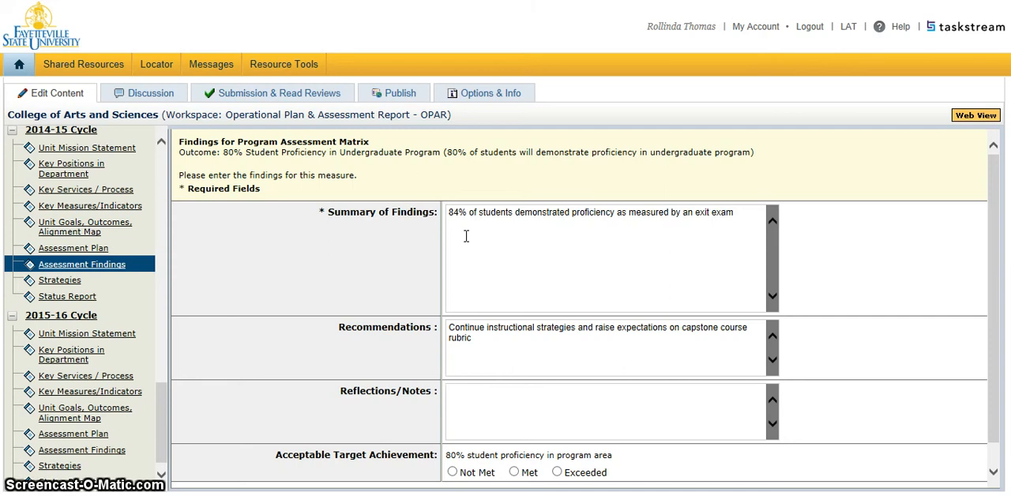
pyautogui.write('Instructional s')
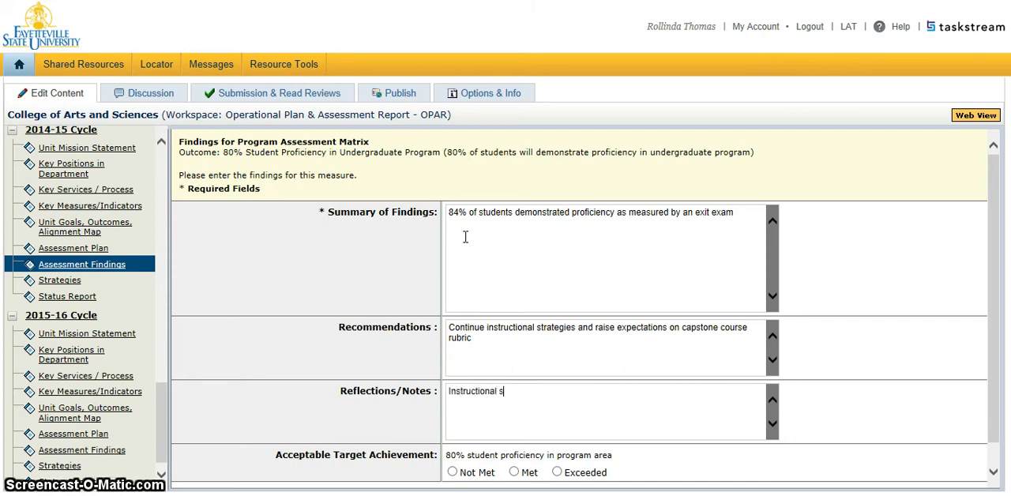
pyautogui.write('trategi')
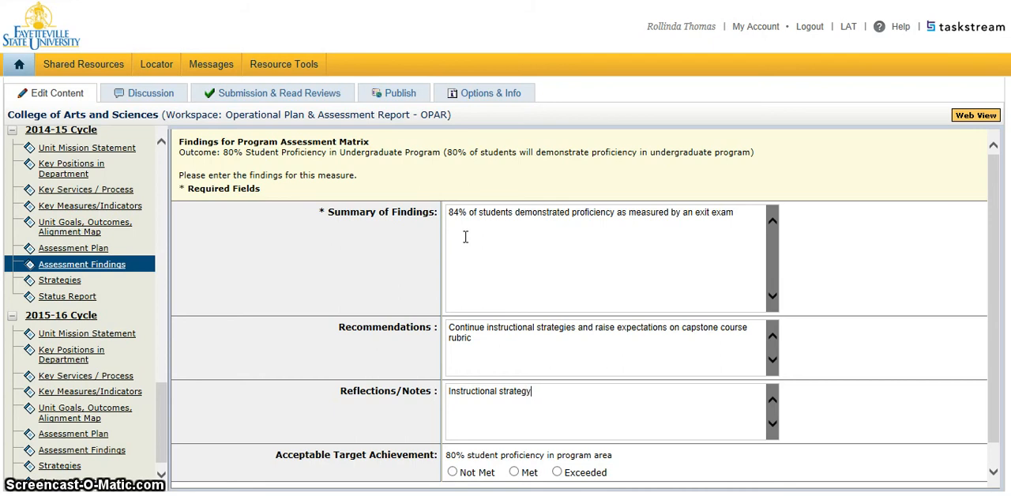
pyautogui.write(' appear')
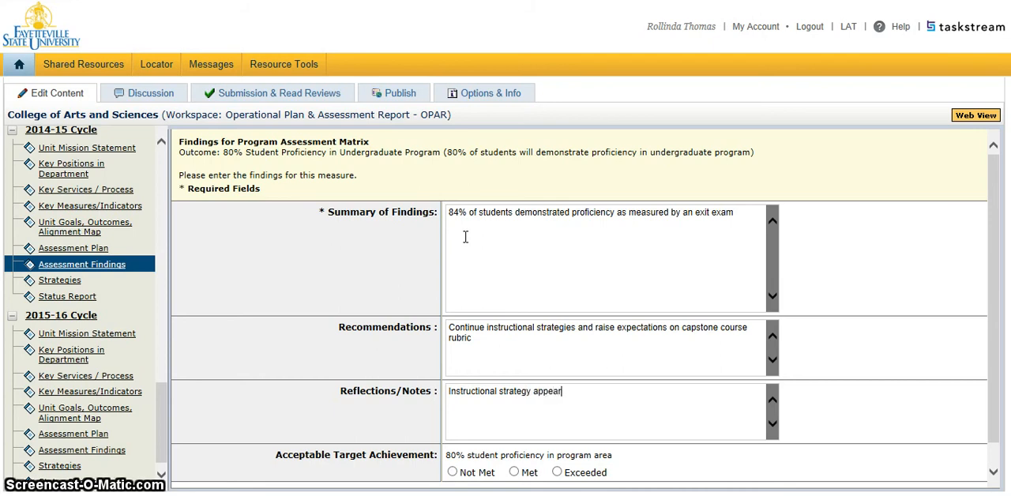
pyautogui.write('ed to be successful. We wi')
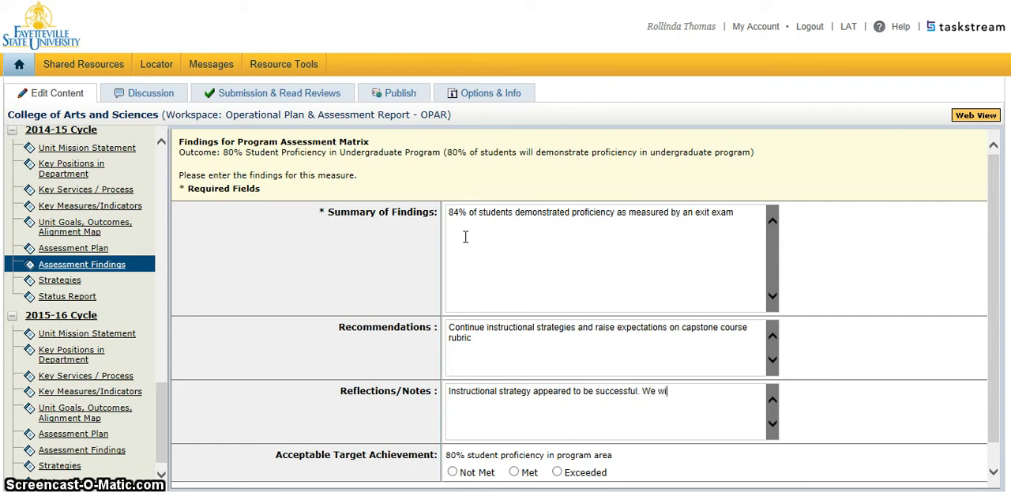
pyautogui.write('ll continue ')
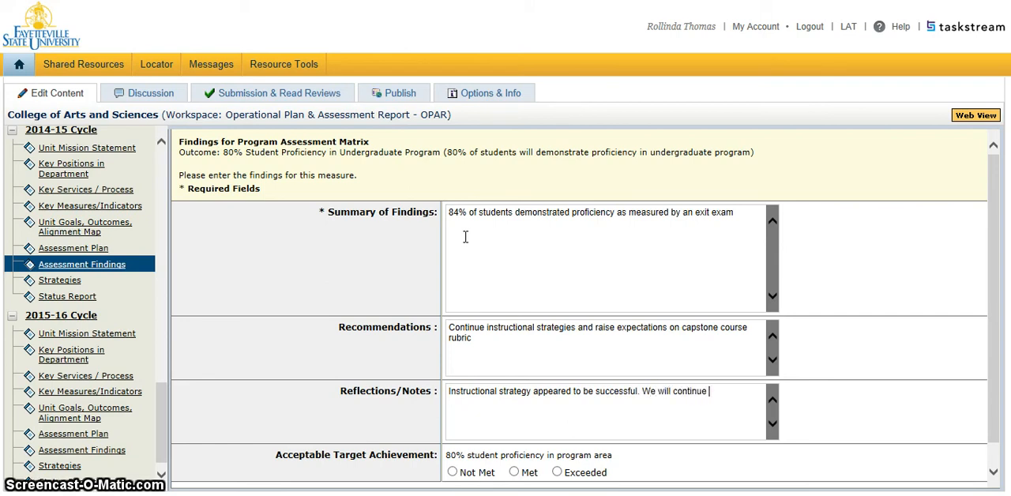
pyautogui.write('to use and impr')
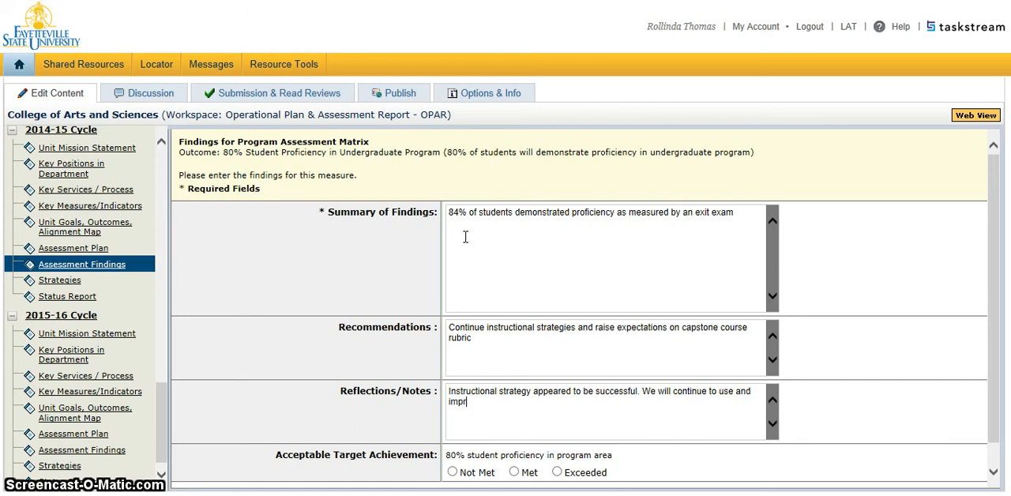
pyautogui.write('ove the strategy.')
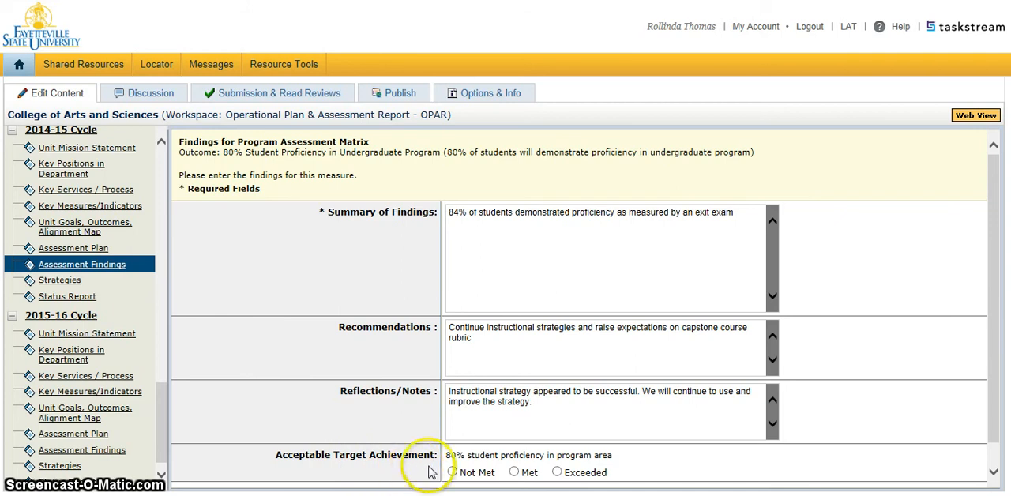
# Step: Set the Acceptable Target Achievement to Exceeded and submit the findings
pyautogui.click(557, 472)
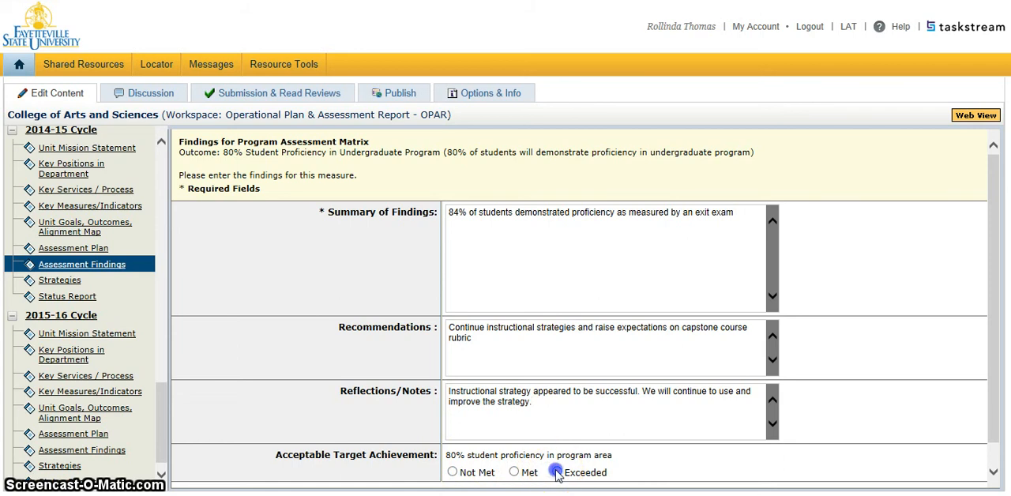
pyautogui.click(995, 378)
pyautogui.moveTo(995, 378); pyautogui.dragTo(996, 420)
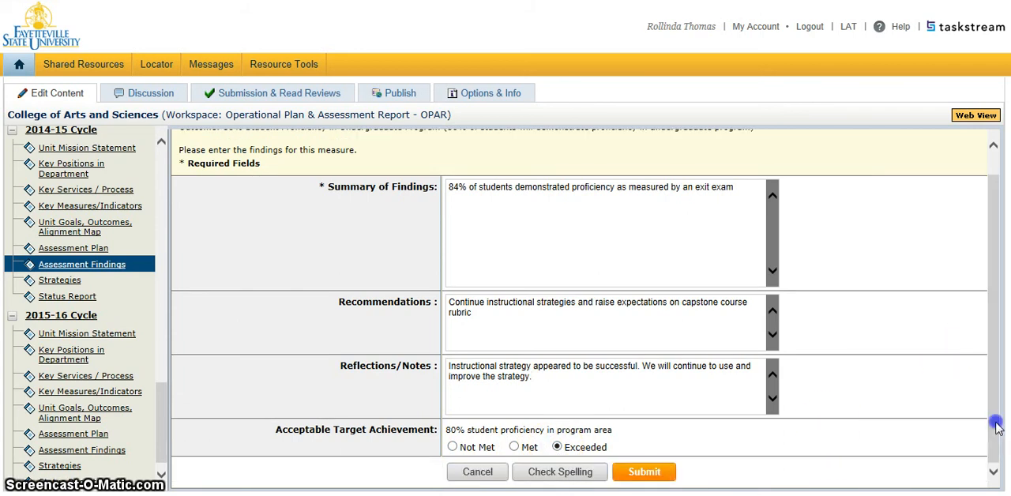
pyautogui.click(645, 474)
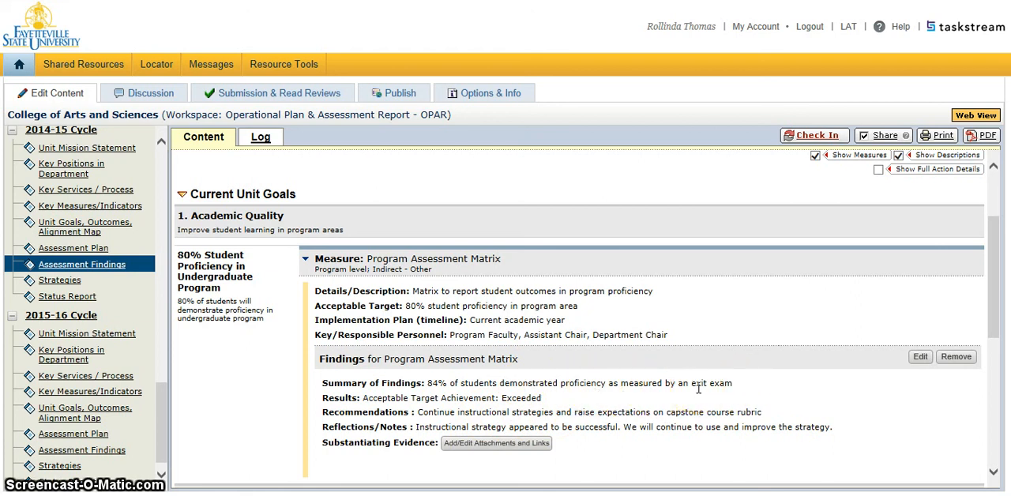
# Step: Start a file attachment as substantiating evidence for the Program Assessment Matrix findings and name the file "Exit Exam"
pyautogui.click(479, 443)
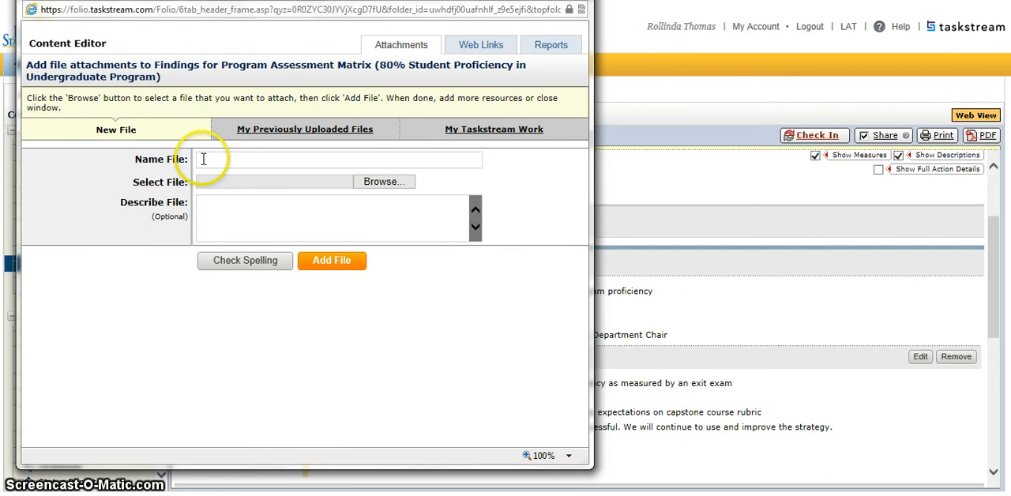
pyautogui.click(202, 159)
pyautogui.write('Ex')
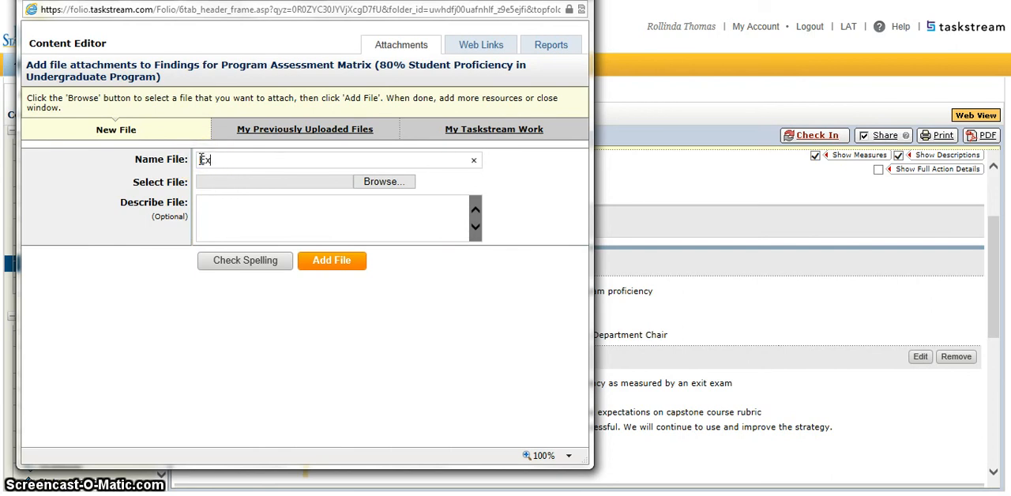
pyautogui.write('it Exam')
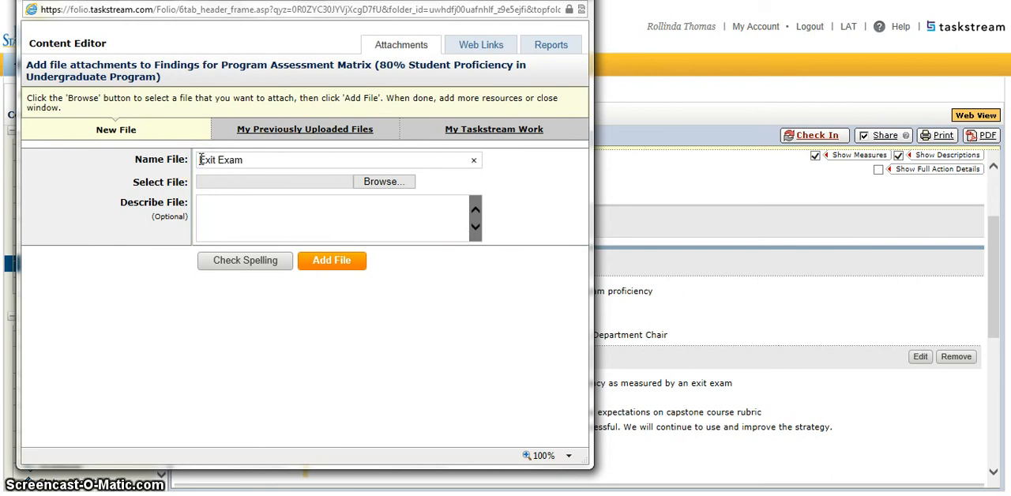
pyautogui.click(380, 185)
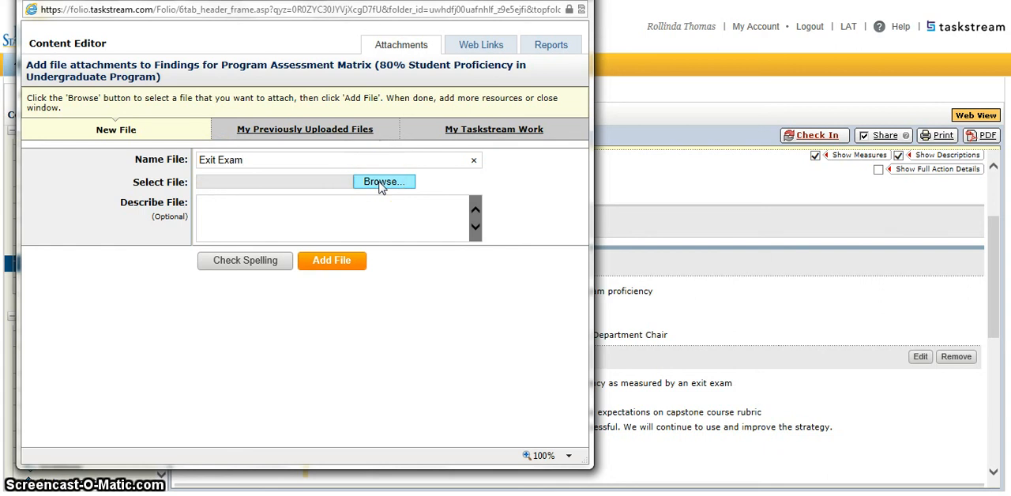
pyautogui.click(381, 185)
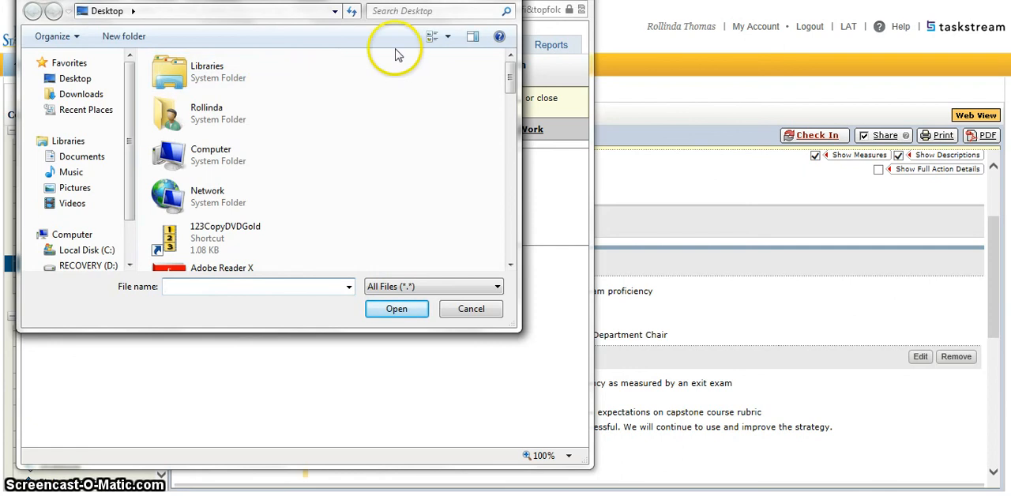
pyautogui.click(504, 0)
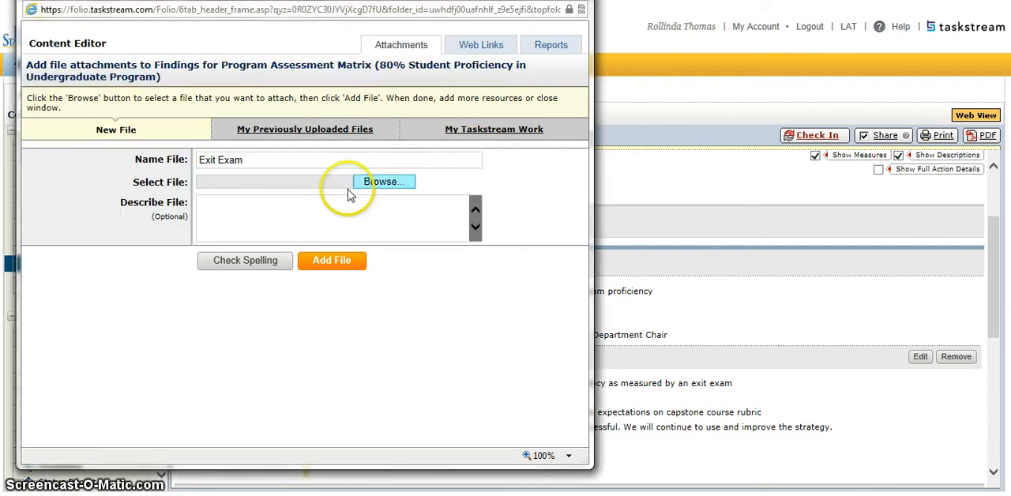
# Step: Close the file attachment window for the Program Assessment Matrix findings without adding a file
pyautogui.click(279, 204)
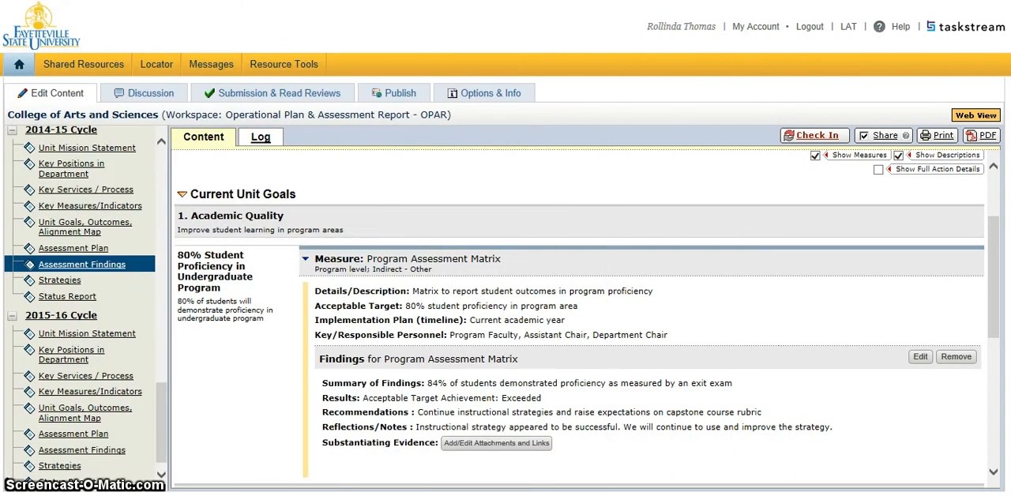
pyautogui.click(582, 8)
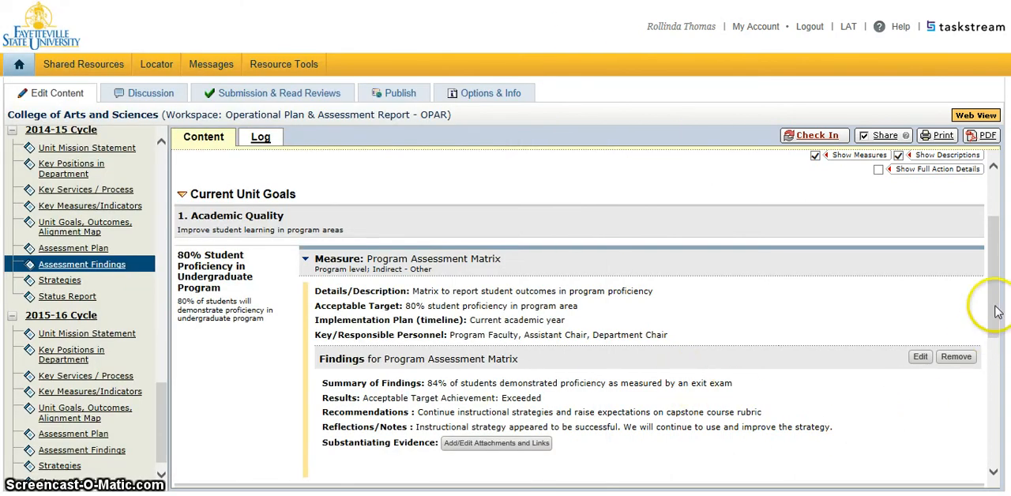
# Step: Start findings for the 80% Student Retention Rate measure and enter "78% one-year retention rate was produced for the program area" as the summary
pyautogui.moveTo(996, 310); pyautogui.dragTo(714, 371)
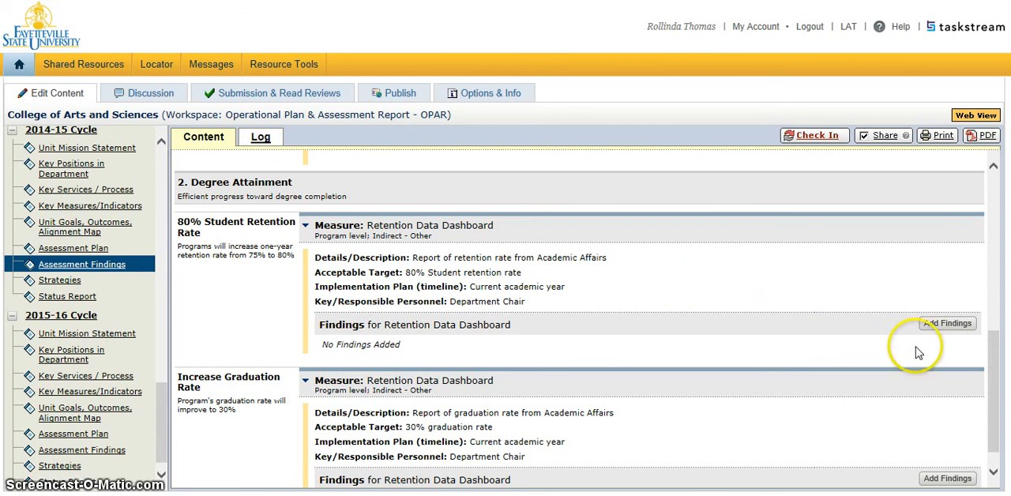
pyautogui.click(957, 331)
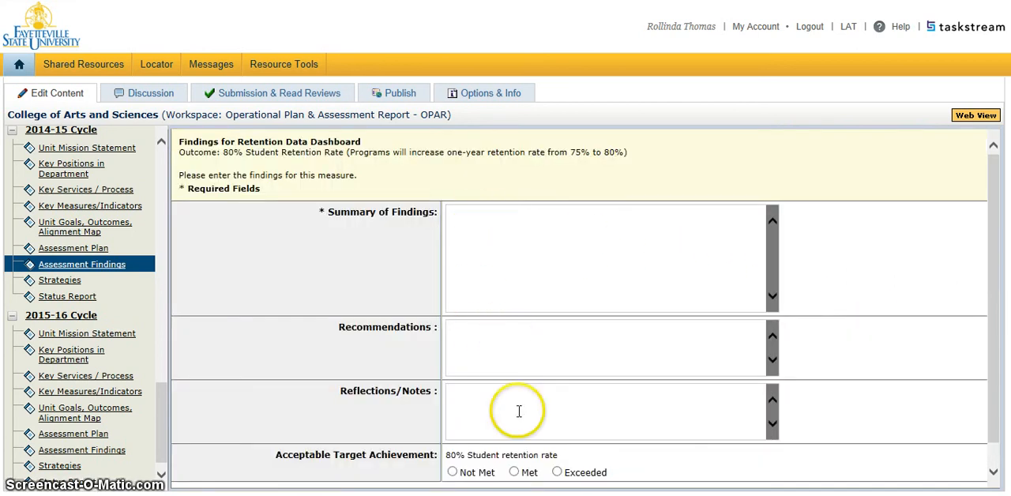
pyautogui.click(485, 261)
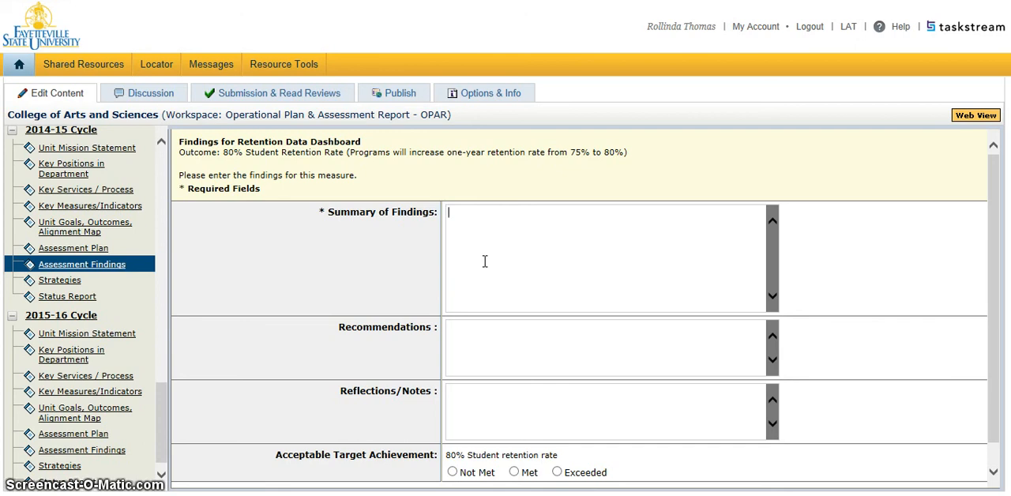
pyautogui.write('78')
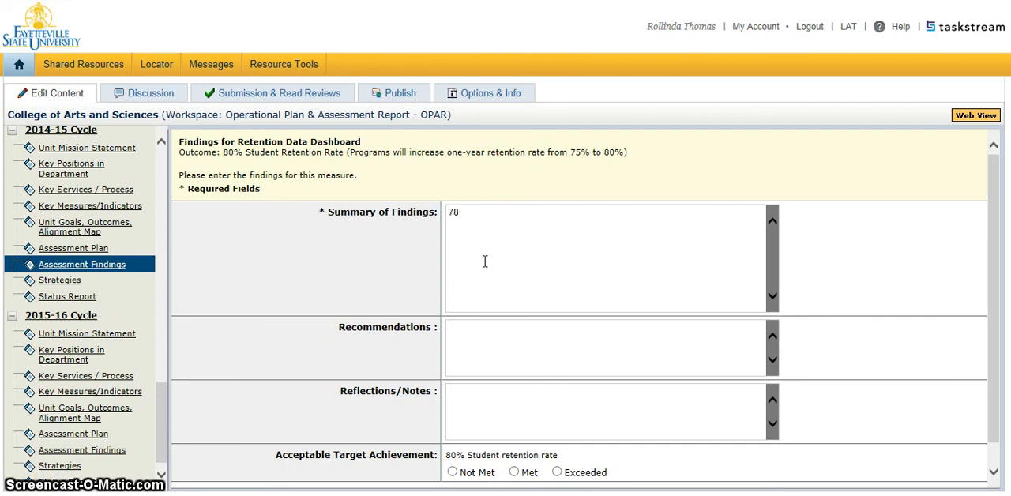
pyautogui.write('%')
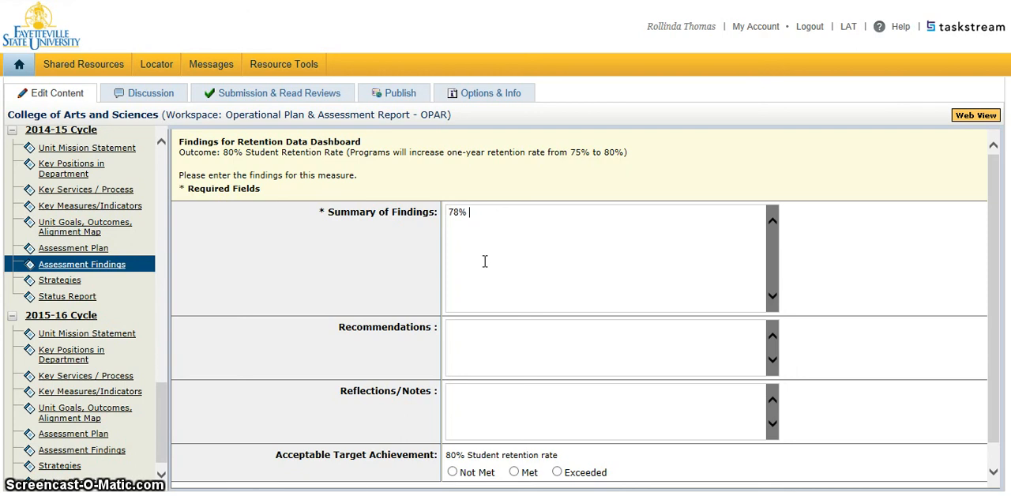
pyautogui.write(' one-')
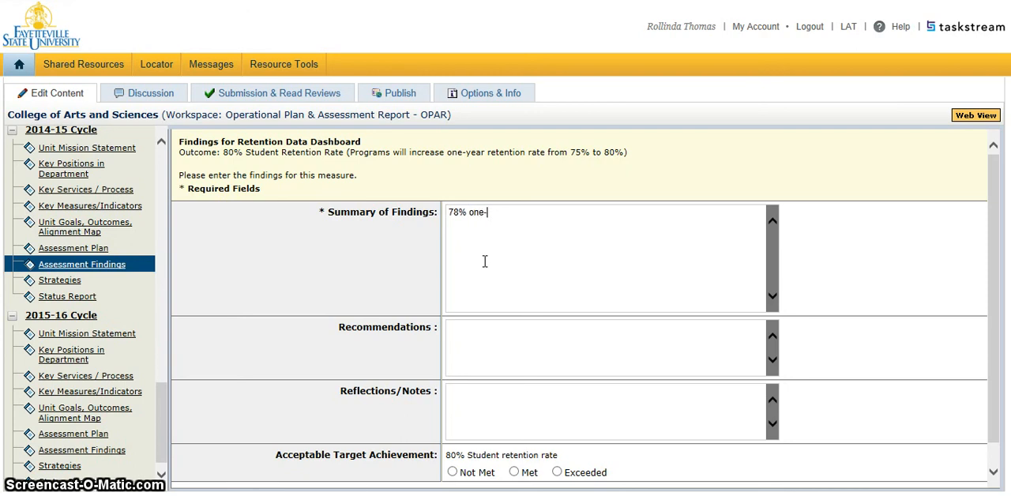
pyautogui.write('year ')
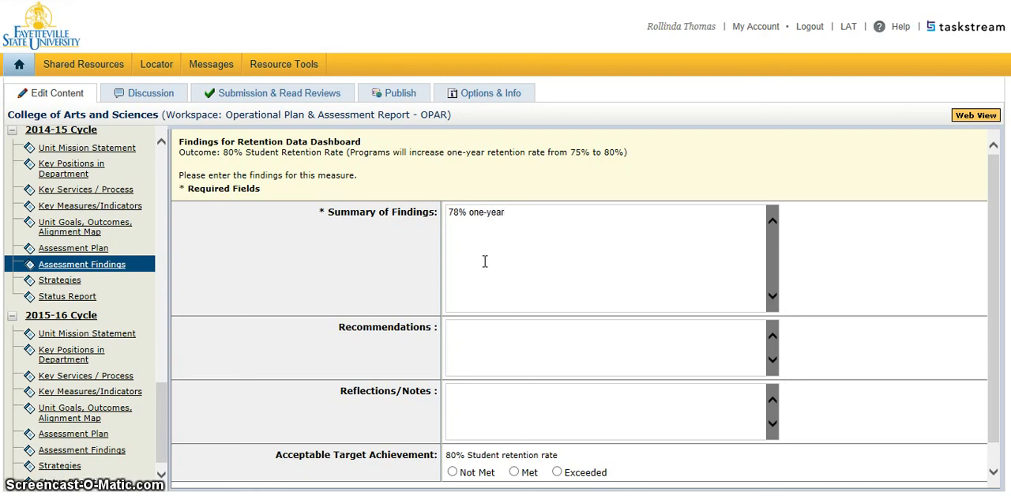
pyautogui.write('retention ')
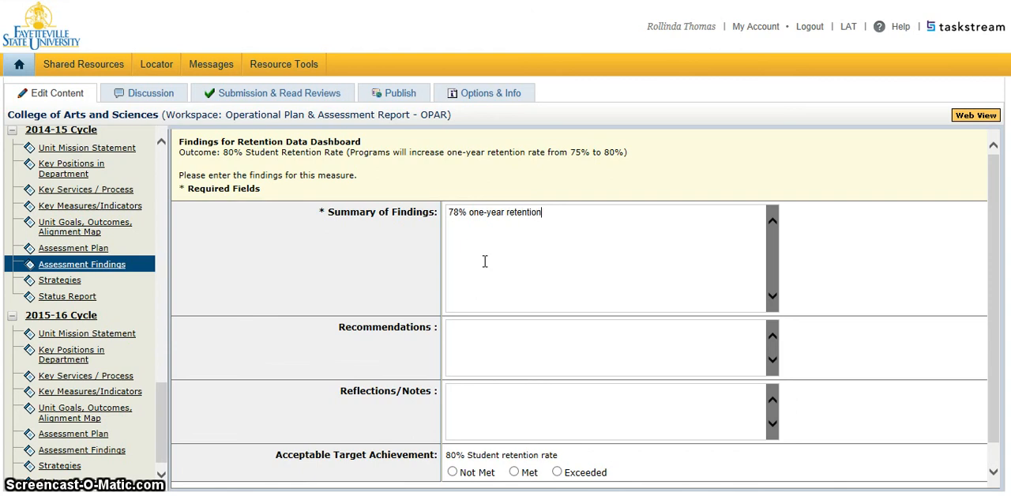
pyautogui.write('rate was proc')
pyautogui.press('BackSpace')
pyautogui.write('duced for the ')
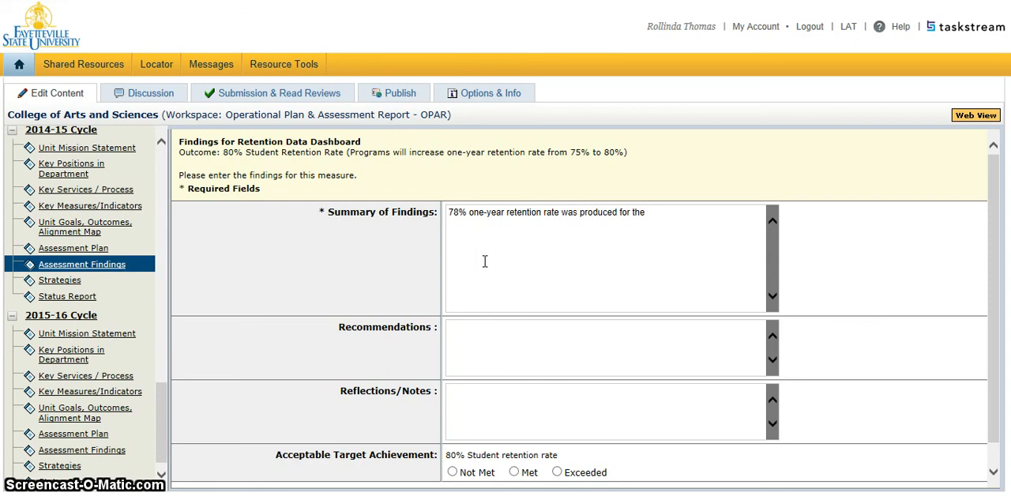
pyautogui.write('program area')
# Step: Enter "Implement improvements to academic advising" as the Recommendations for the retention findings
pyautogui.write('Implement ')
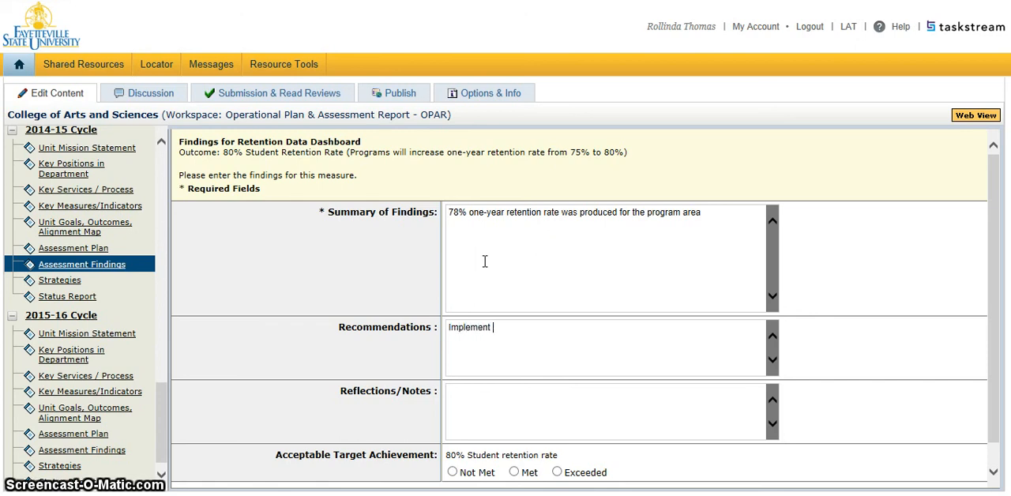
pyautogui.write('imp')
pyautogui.press('BackSpace')
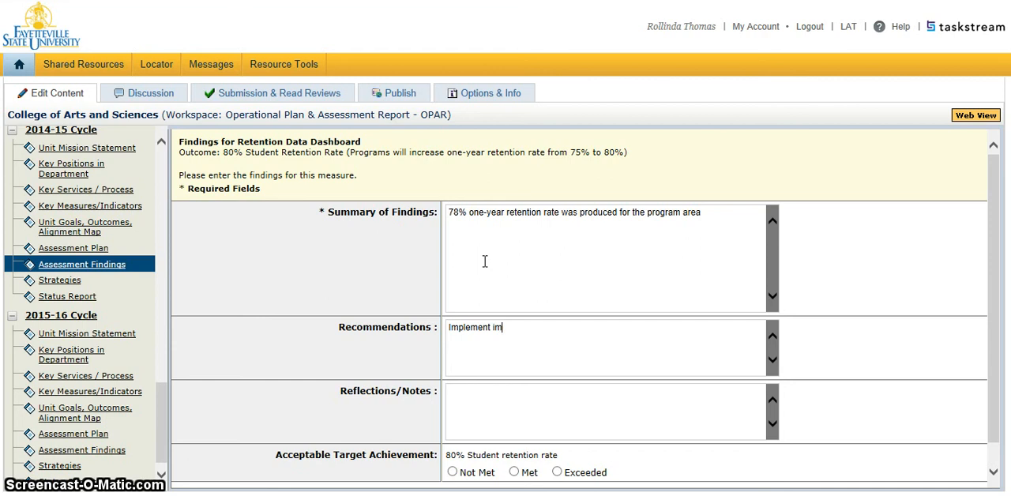
pyautogui.write('provements ')
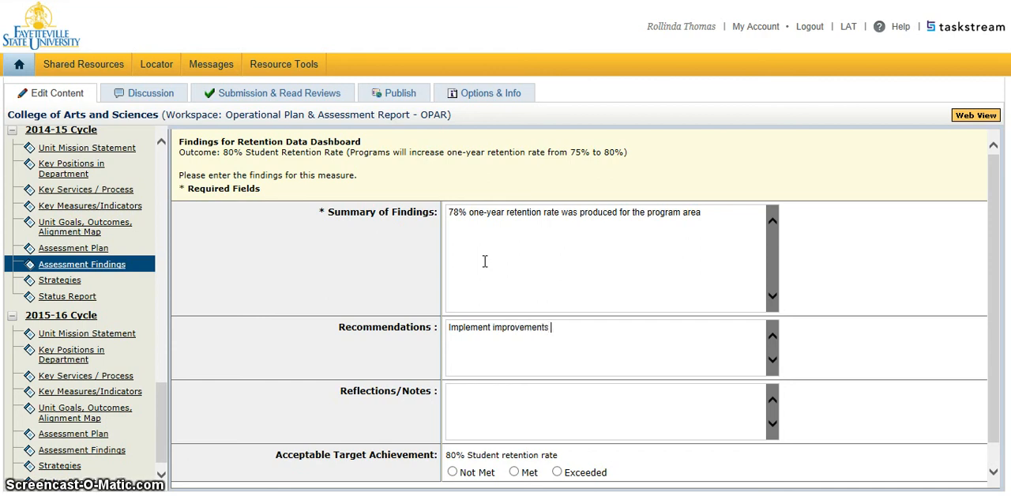
pyautogui.write('to academi')
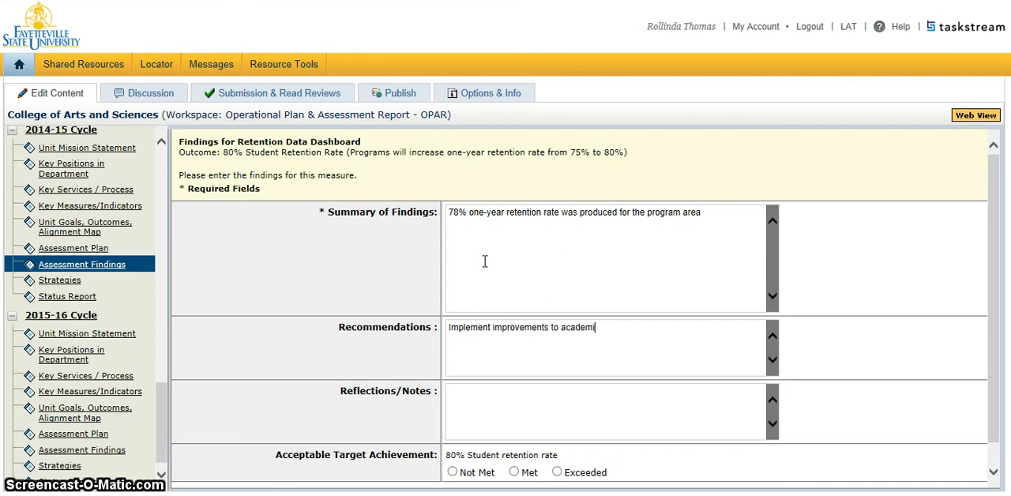
pyautogui.write('c advising')
# Step: Enter "Academic advisors and students may need greater training in use of CAPPS audit" as the Reflections/Notes
pyautogui.write('Academic ')
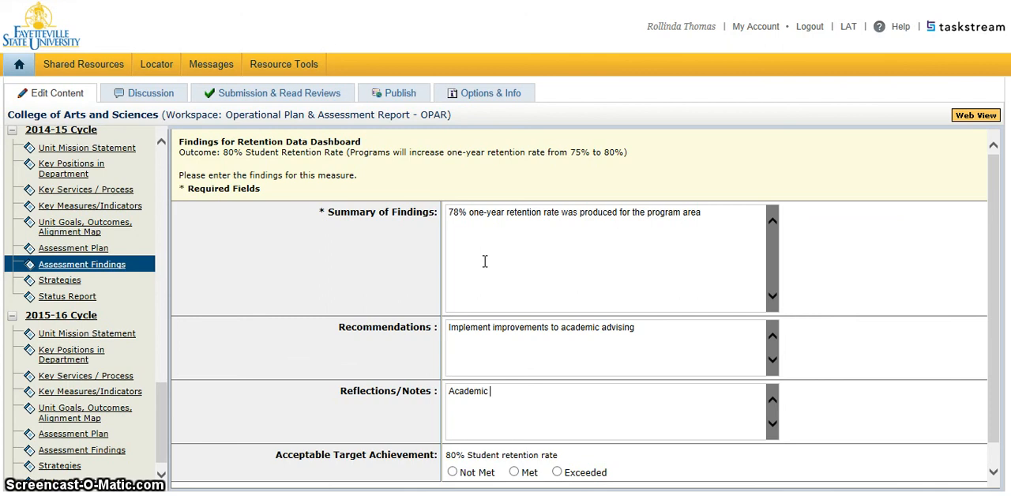
pyautogui.write('advisors ')
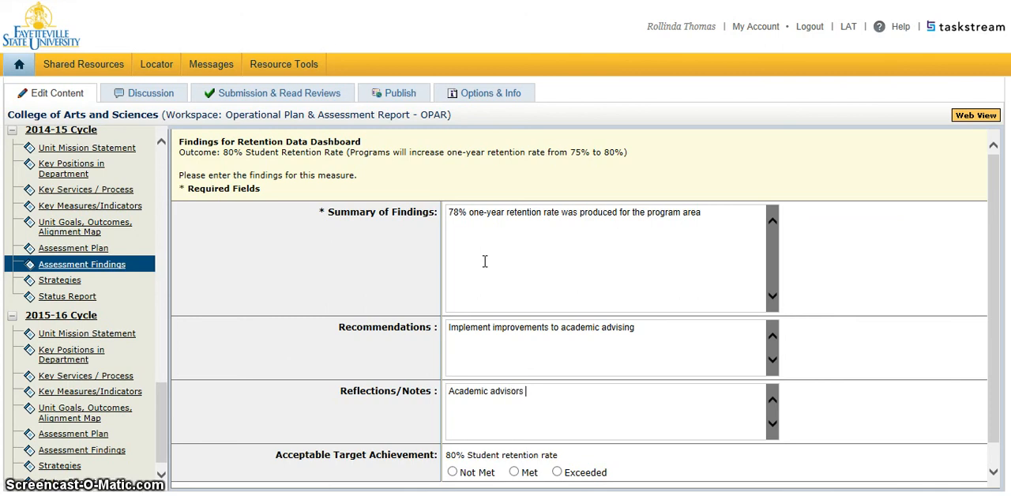
pyautogui.write('and stra')
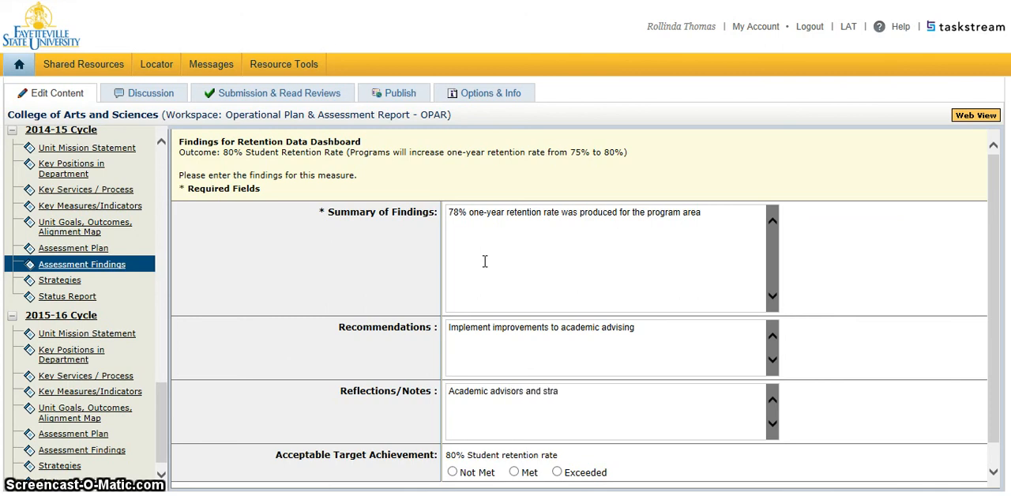
pyautogui.press('BackSpace')
pyautogui.press('BackSpace')
pyautogui.write('udents may n')
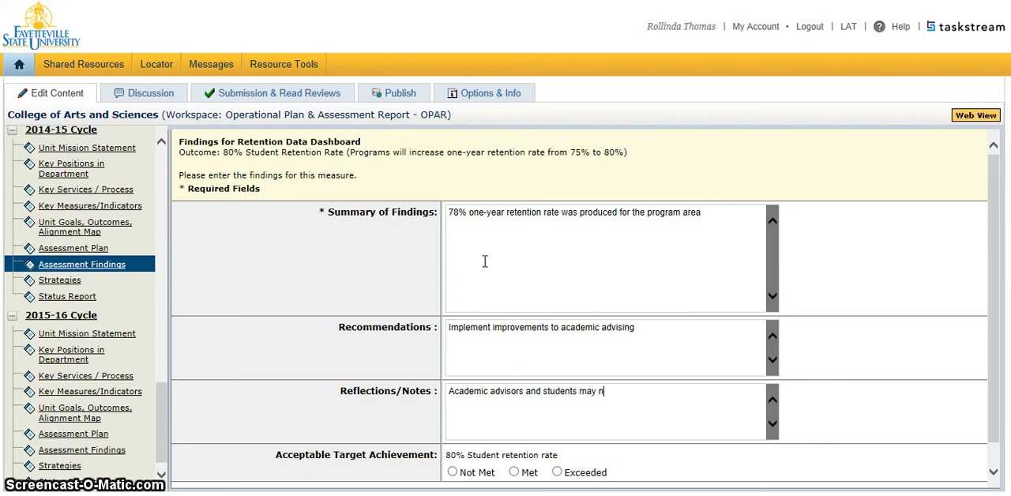
pyautogui.write('eed greater t')
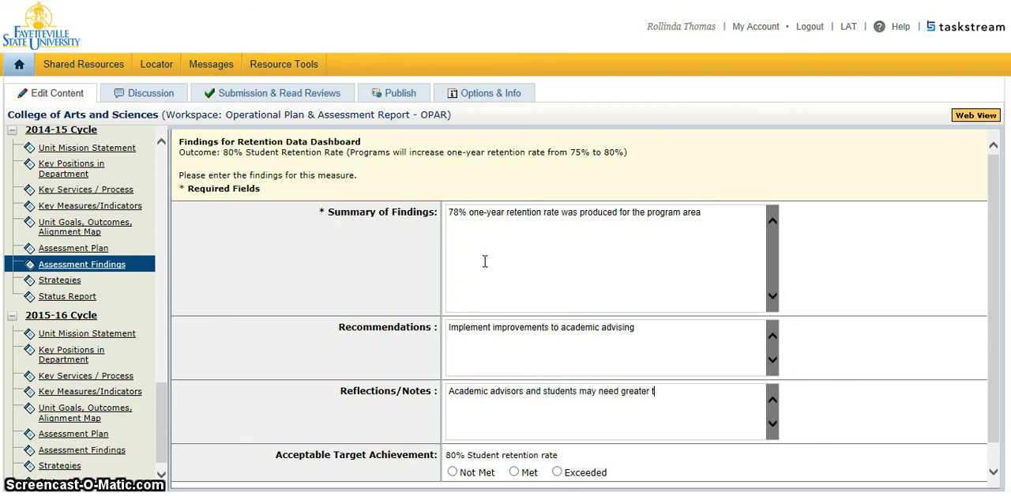
pyautogui.write('raining in use of CAPPS')
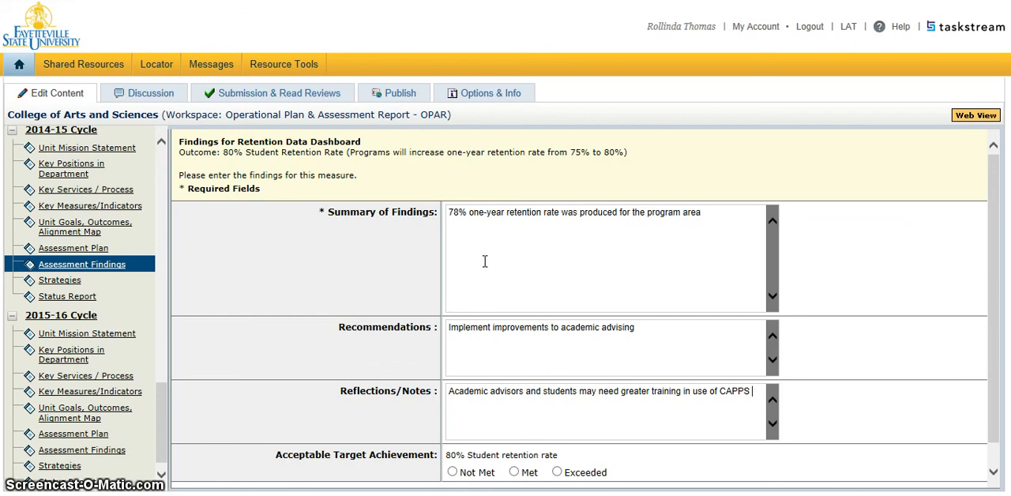
pyautogui.write('audit')
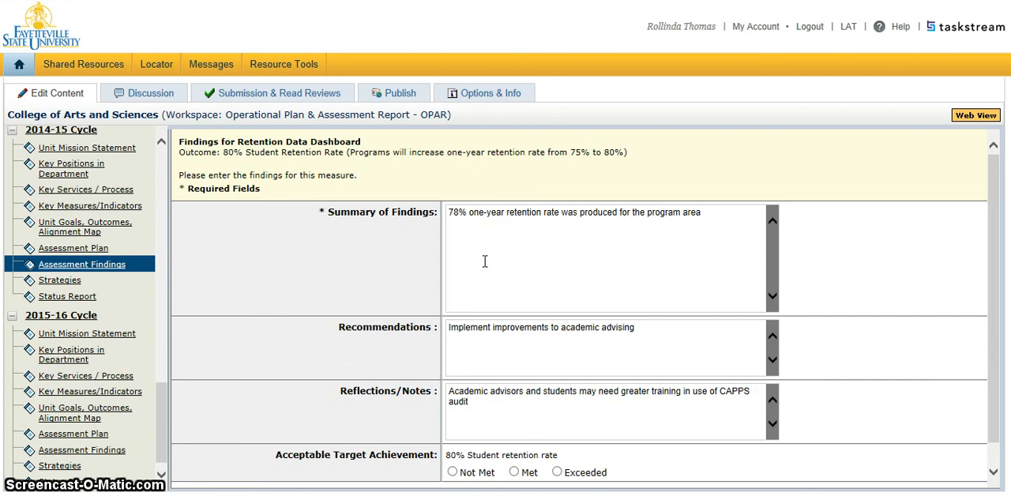
# Step: Set the Acceptable Target Achievement for the 80% student retention rate to Not Met and submit the findings
pyautogui.click(453, 474)
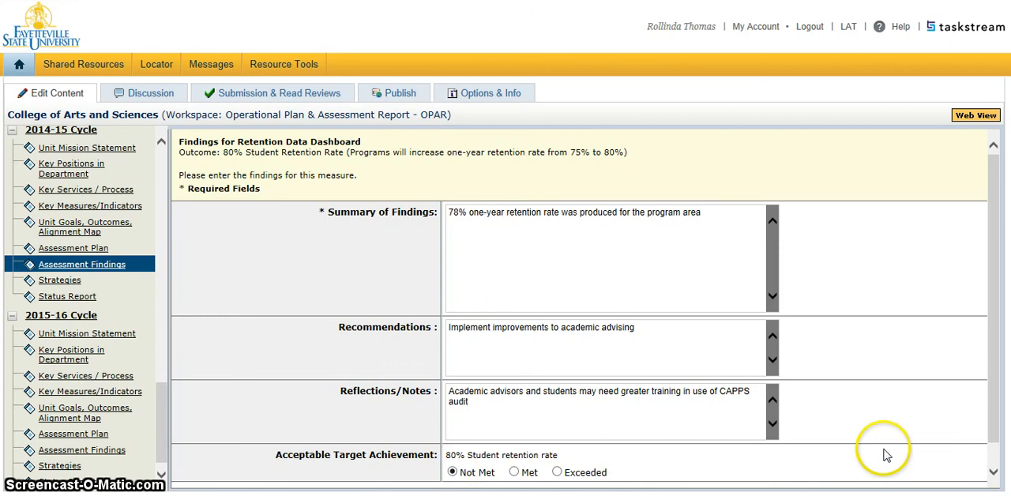
pyautogui.scroll(-2, 992, 371)
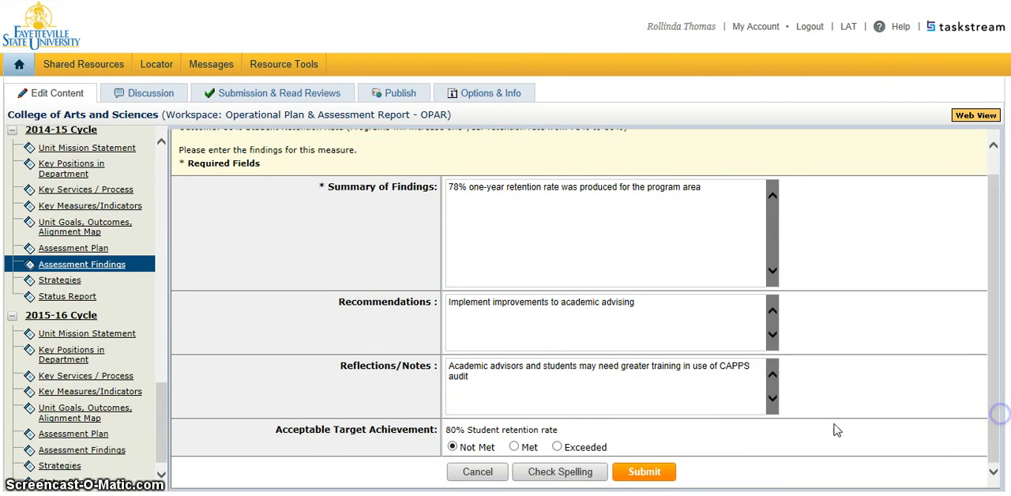
pyautogui.click(645, 472)
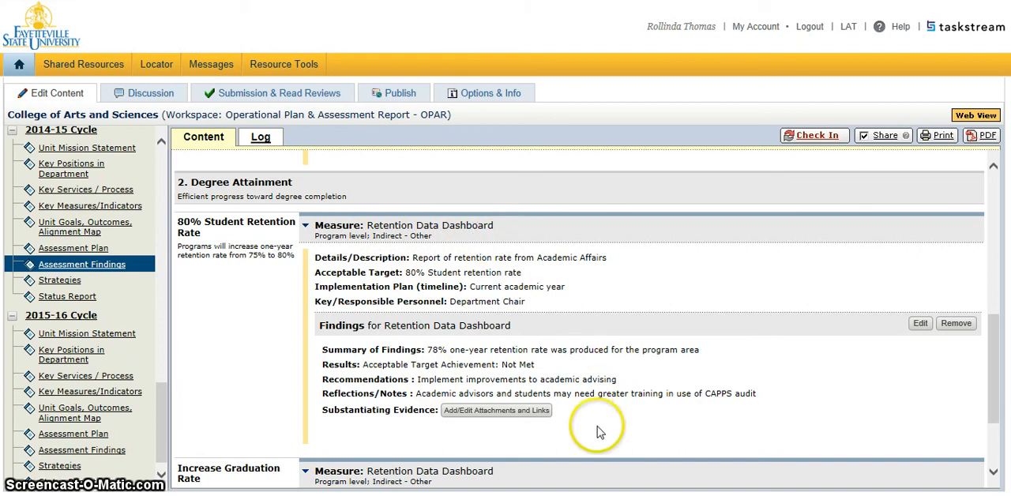
# Step: Start a file attachment named "Retention Data Dashboard" for the retention findings and close the attachment window without adding a file
pyautogui.click(499, 412)
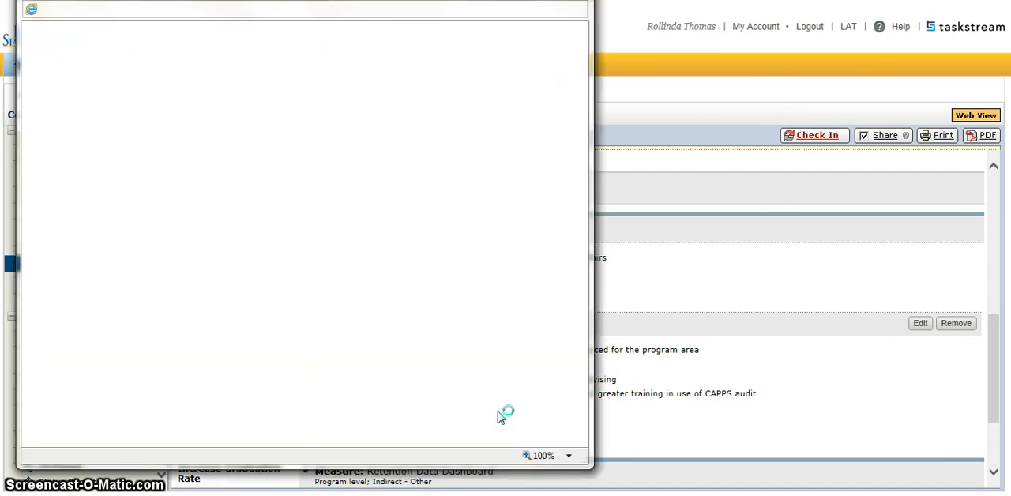
pyautogui.click(317, 154)
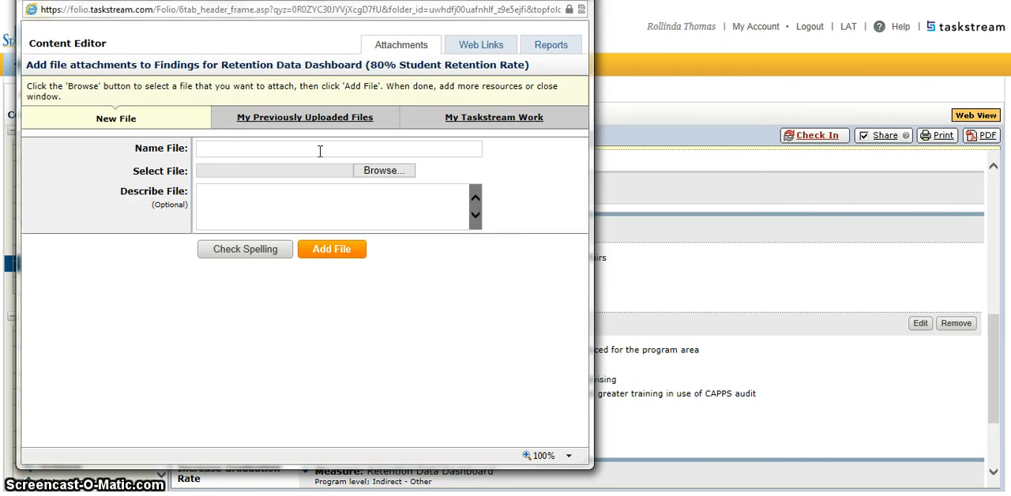
pyautogui.click(266, 152)
pyautogui.write('Retention Data Dashboard')
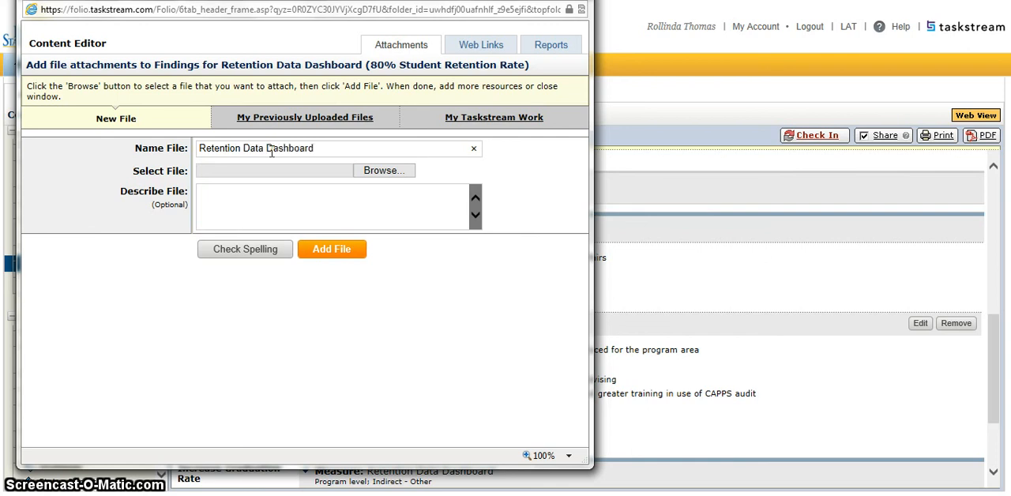
pyautogui.click(273, 160)
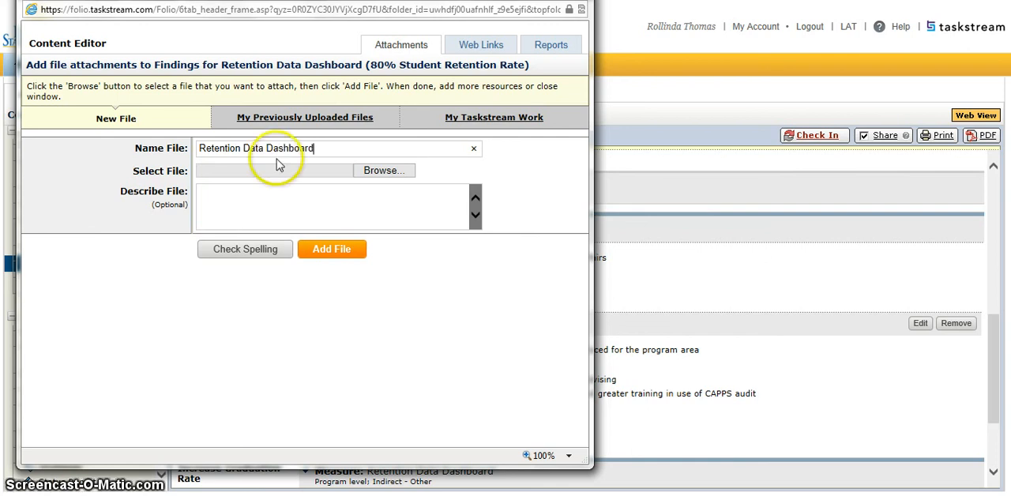
pyautogui.click(377, 174)
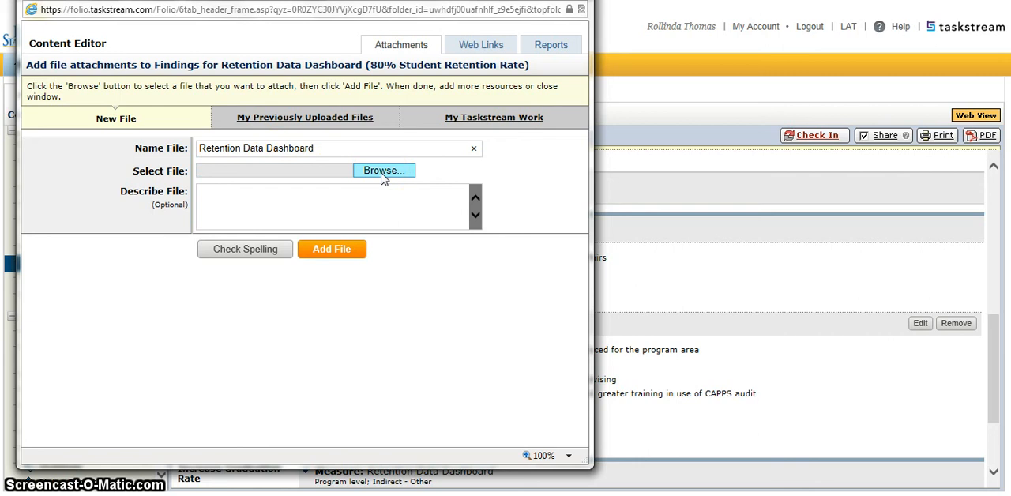
pyautogui.click(361, 192)
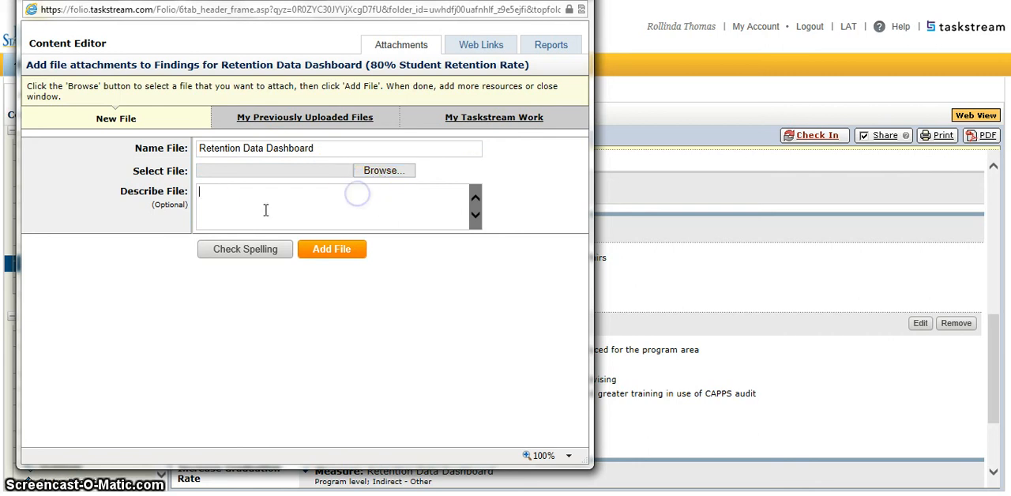
pyautogui.click(237, 212)
pyautogui.click(368, 203)
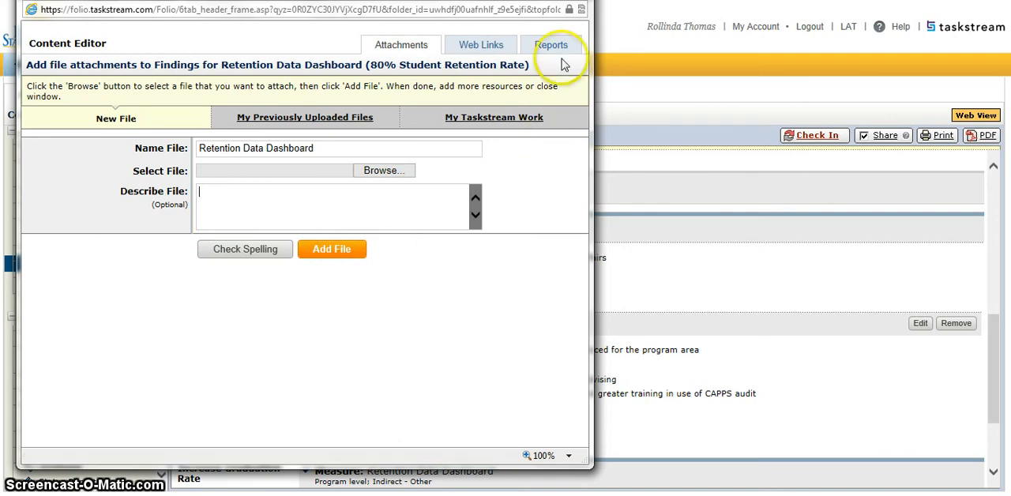
pyautogui.click(577, 1)
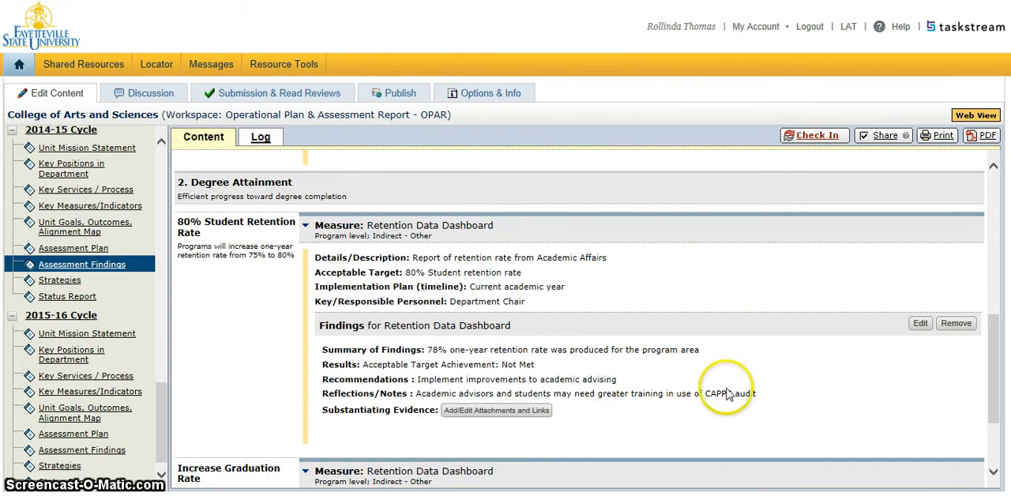